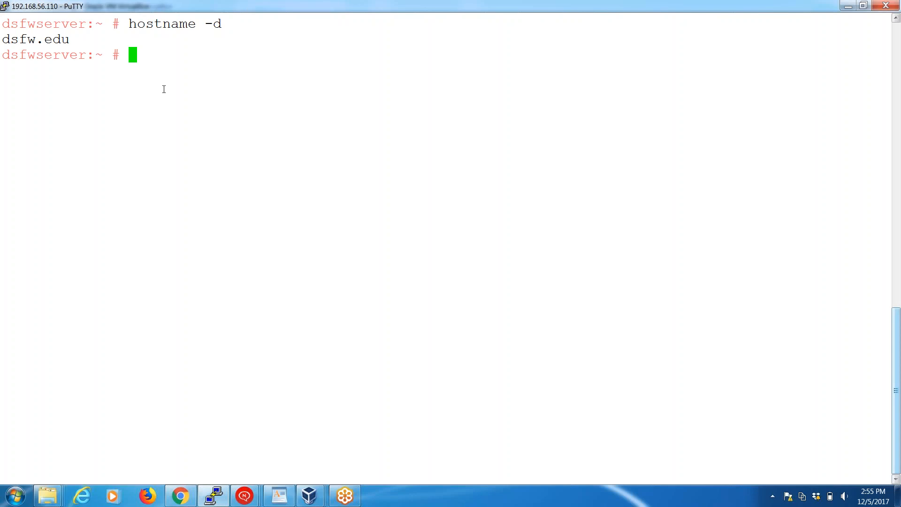
Query the server's IP address with the command hostname -i.
key(Up)
key(BackSpace)
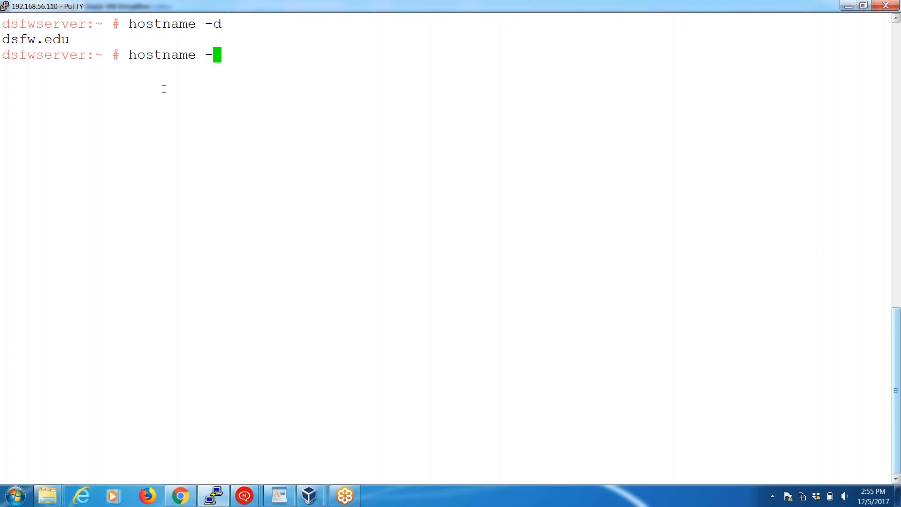
text(i)
key(Return)
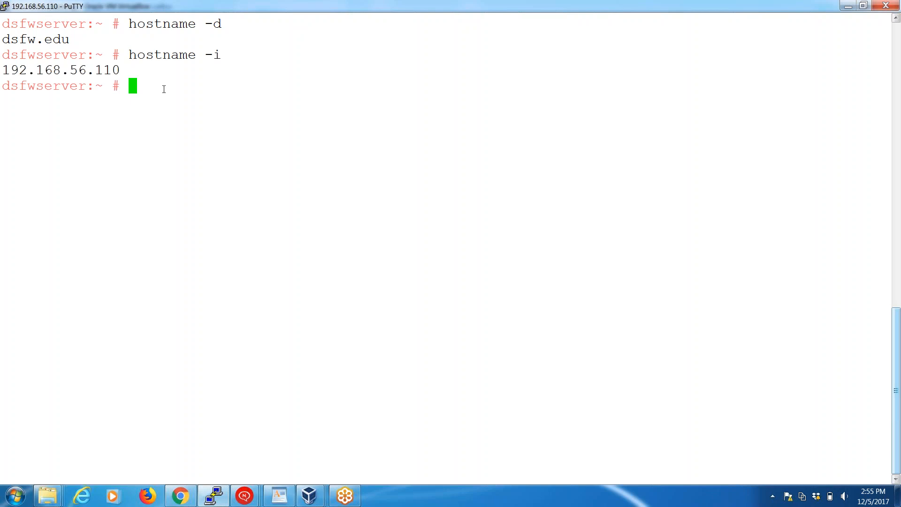
Check the status of the domain services on the server with xadcntrl status.
text(xadcntrl status)
key(Return)
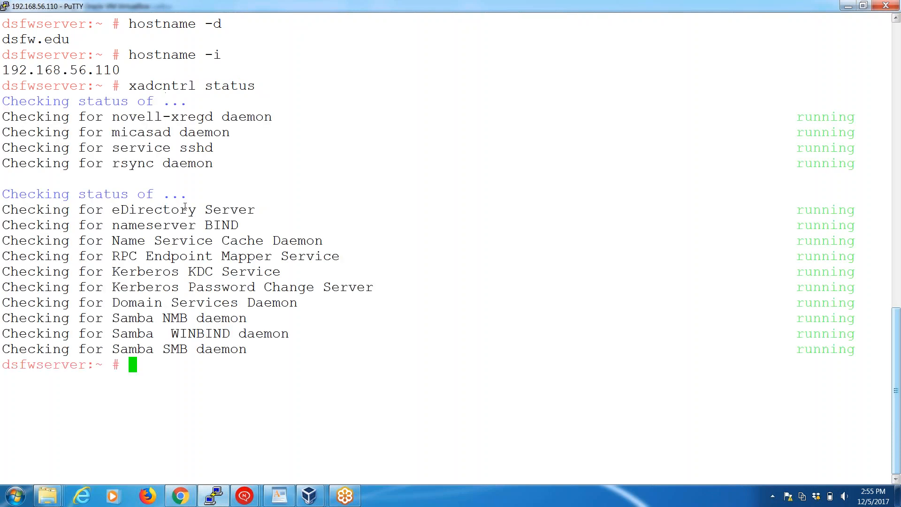
Switch to the dsfw-client virtual machine and open its network adapter settings from the Control Panel.
click(308, 496)
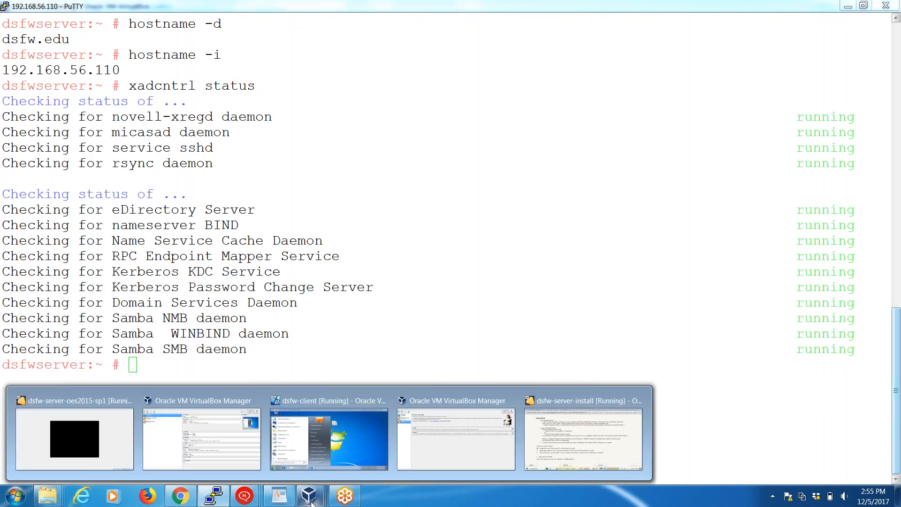
click(351, 433)
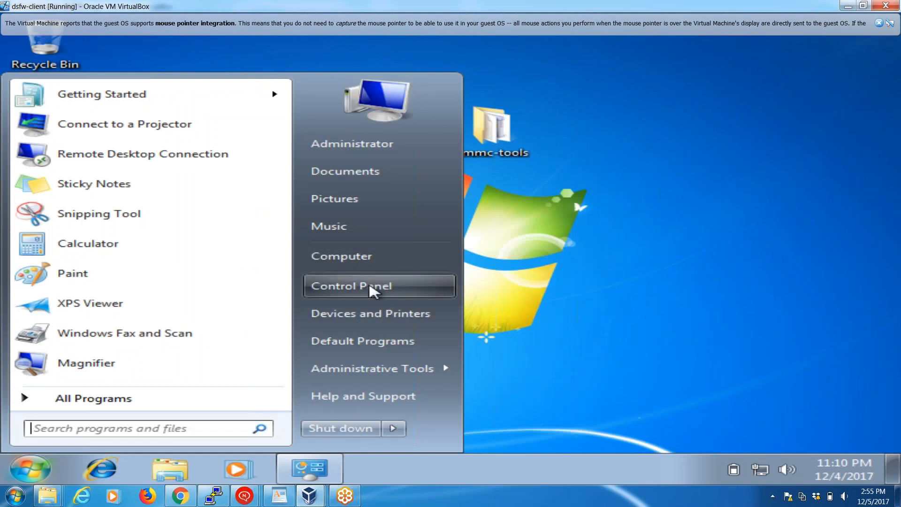
click(374, 287)
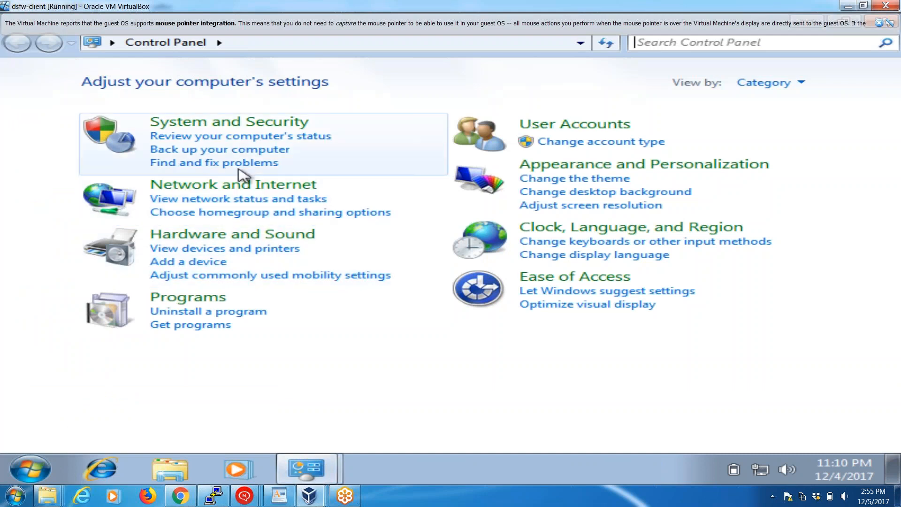
click(234, 199)
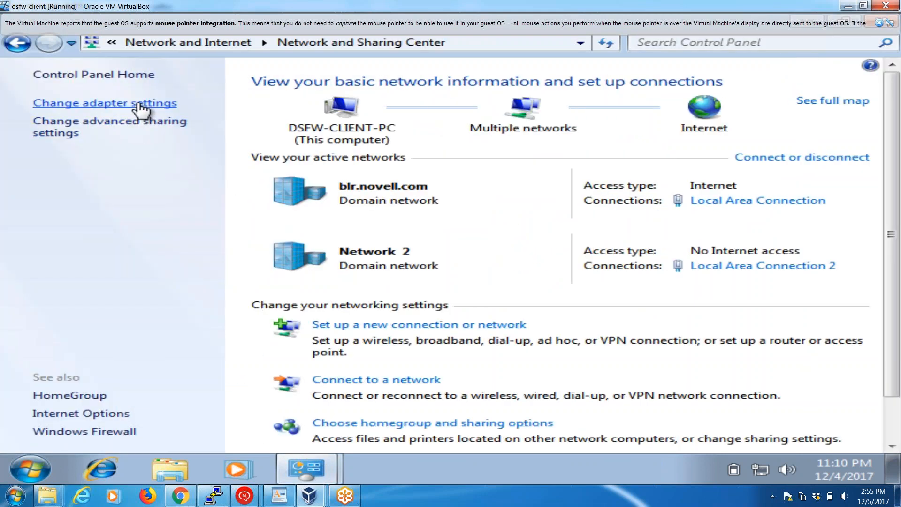
click(140, 104)
Review the IP address and preferred DNS server in Local Area Connection 2's TCP/IPv4 properties and close its dialogs.
click(447, 120)
right_click(449, 122)
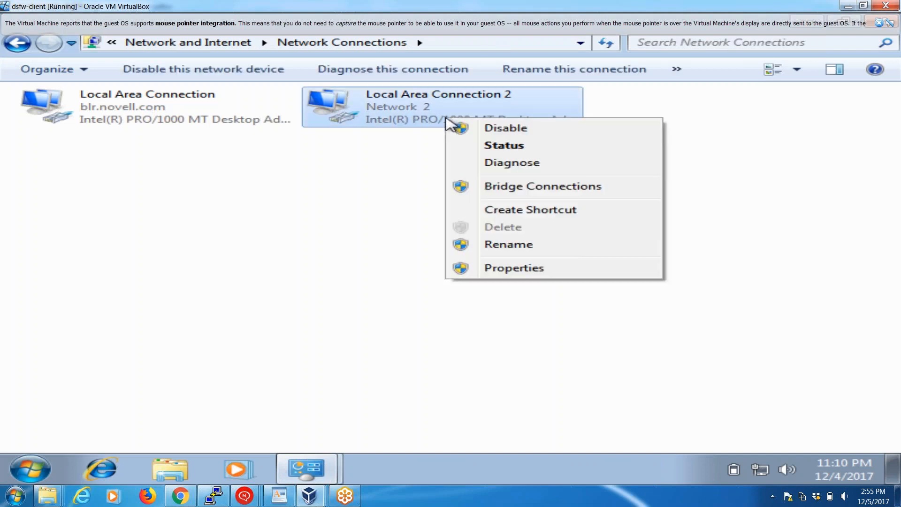
click(491, 268)
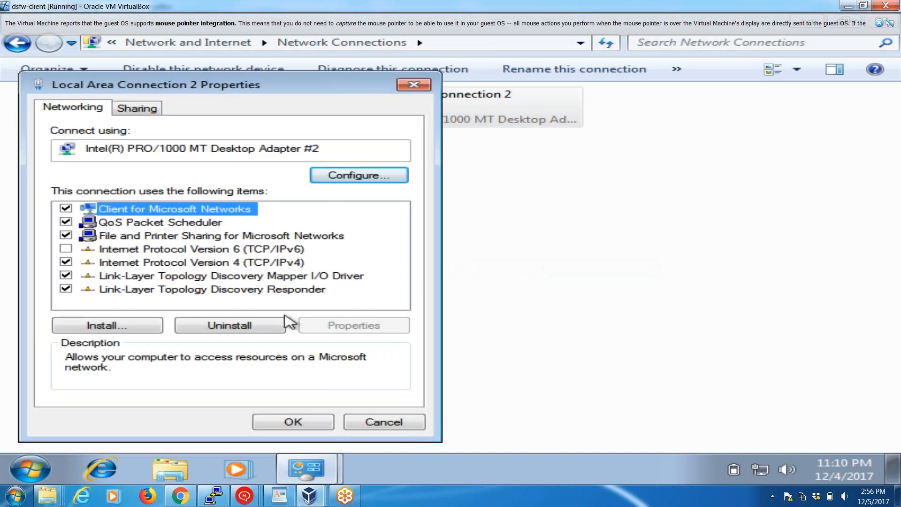
click(276, 264)
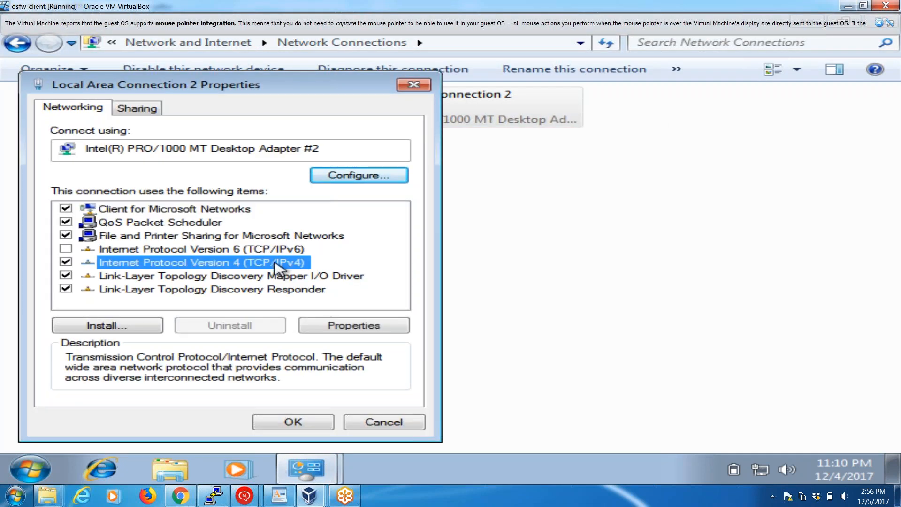
click(335, 326)
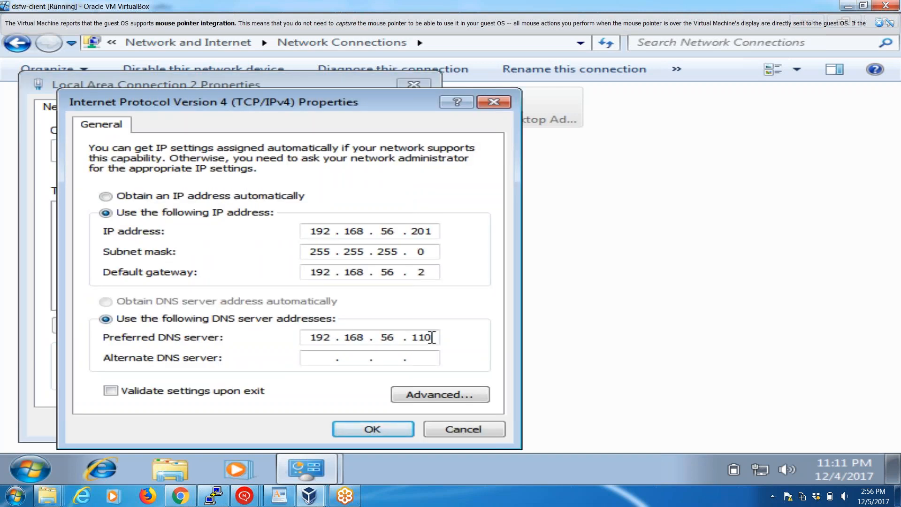
click(373, 429)
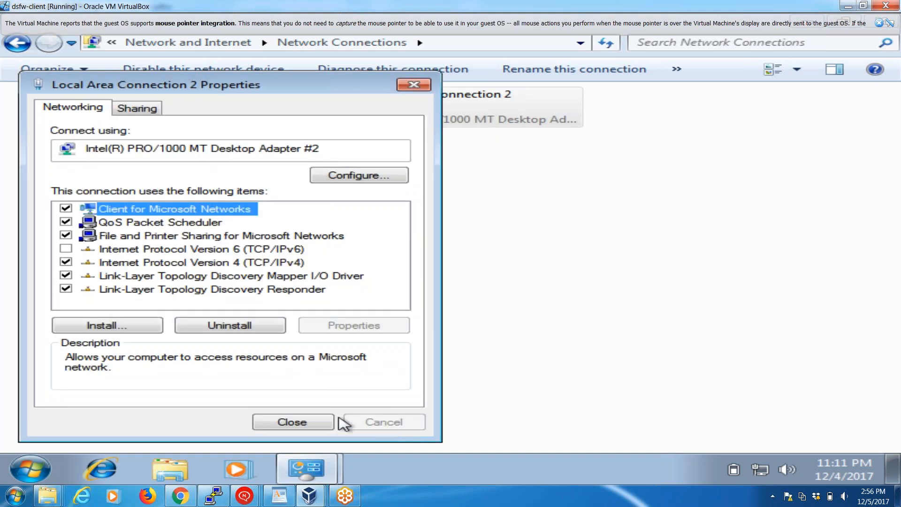
click(310, 422)
Change the client computer's membership from workgroup to the domain dsfw.edu in the system's computer name settings.
mouse_move(323, 470)
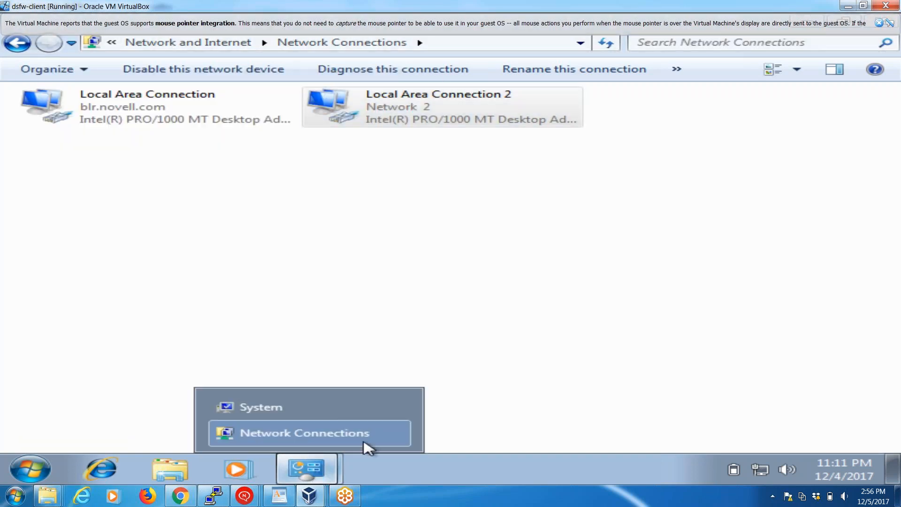
click(292, 407)
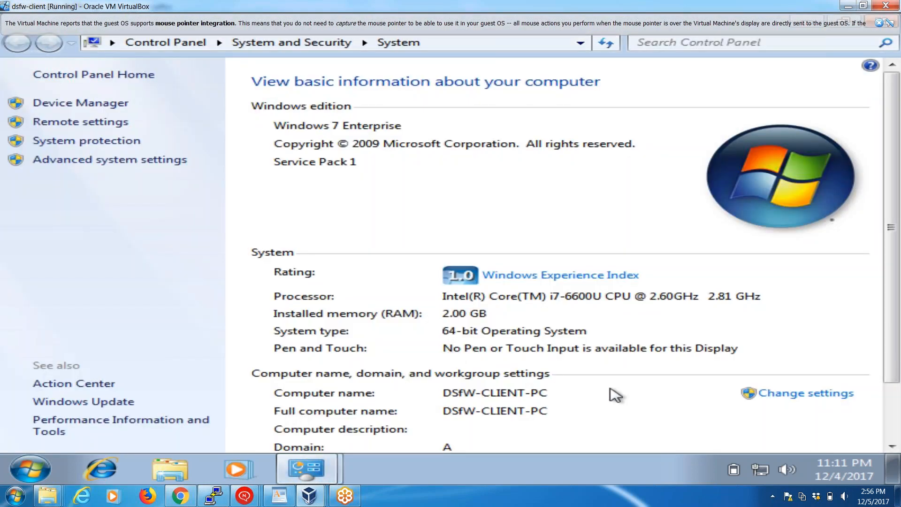
click(824, 399)
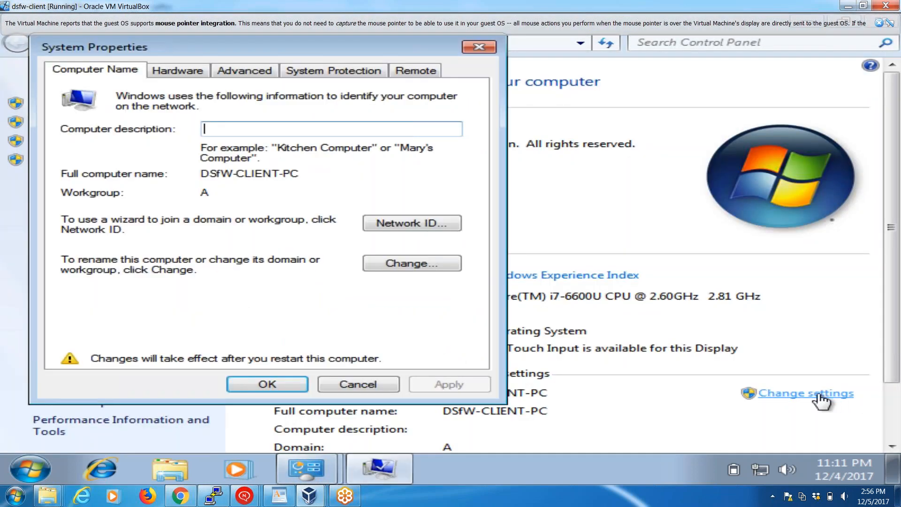
click(452, 267)
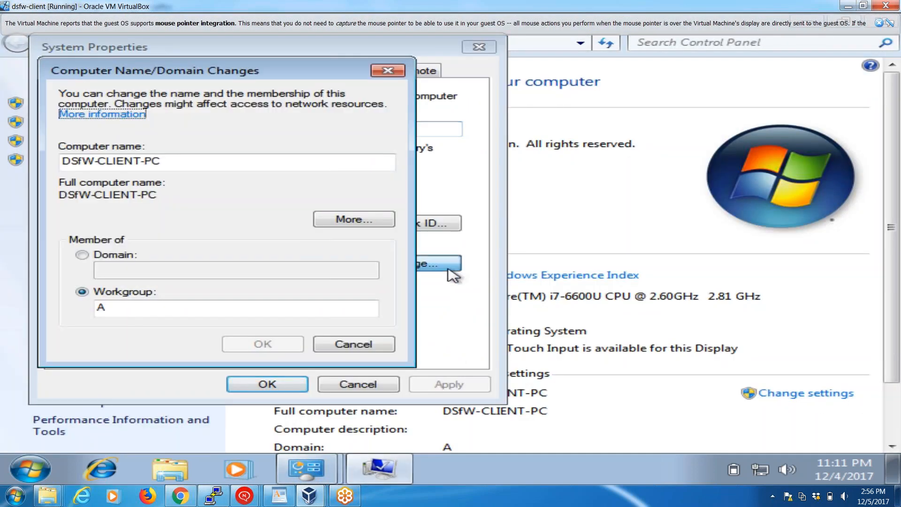
click(117, 257)
click(117, 269)
text(dsf)
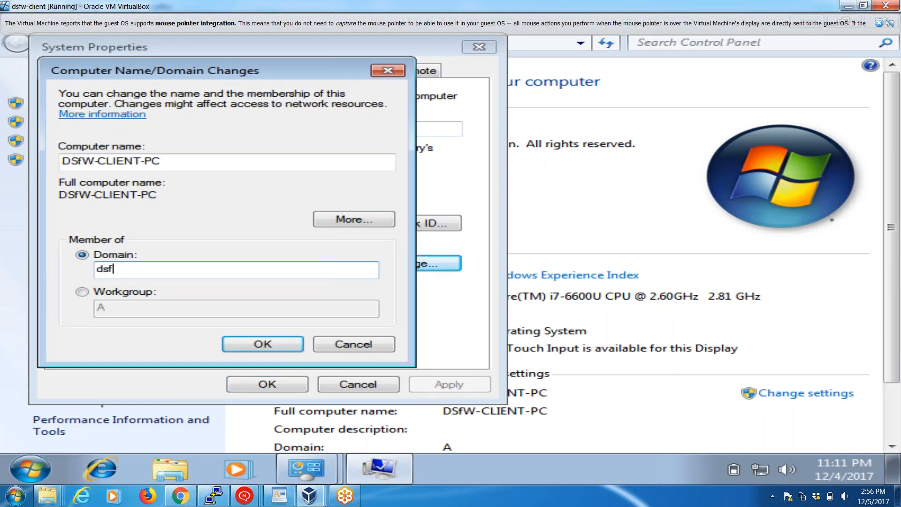
text(w.edu)
key(Return)
Authorize the domain join with the Administrator account and its password.
text(Administ)
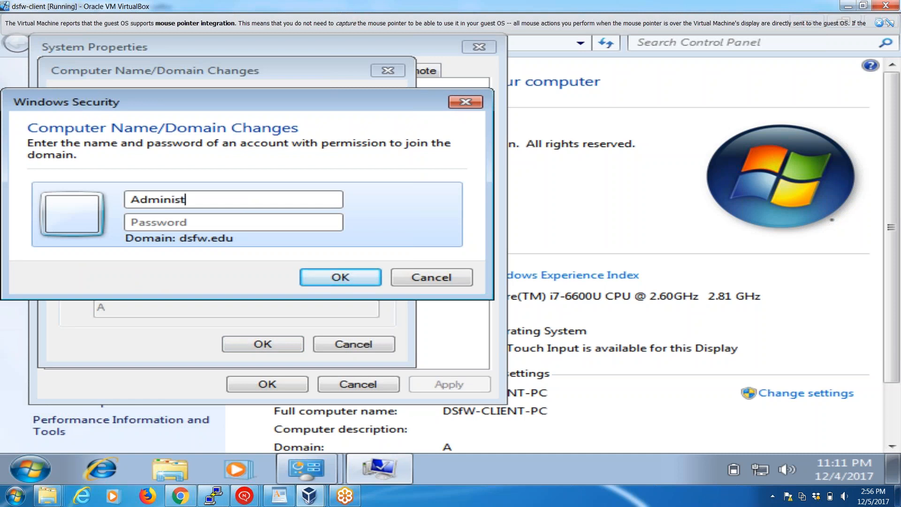
text(Pa••••)
key(Return)
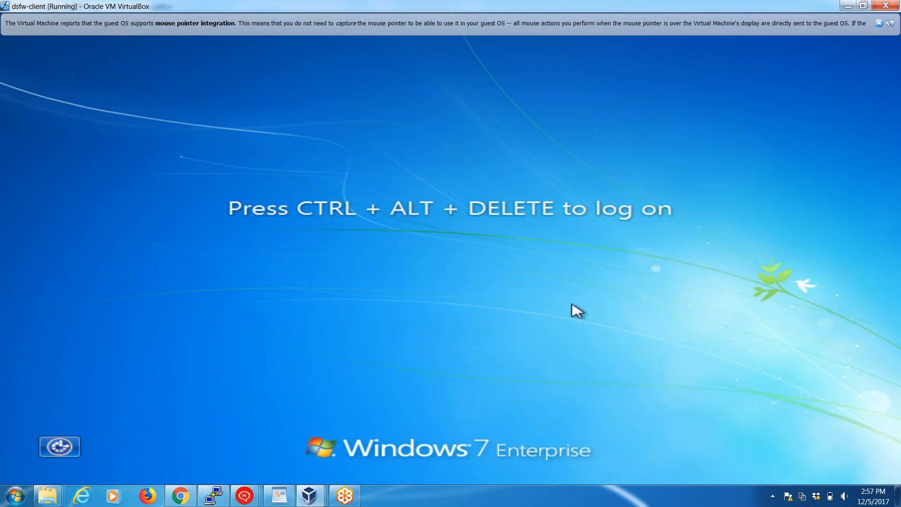
Log on to the client as dsfw\administrator by entering the account password.
key(ctrl+alt+Delete)
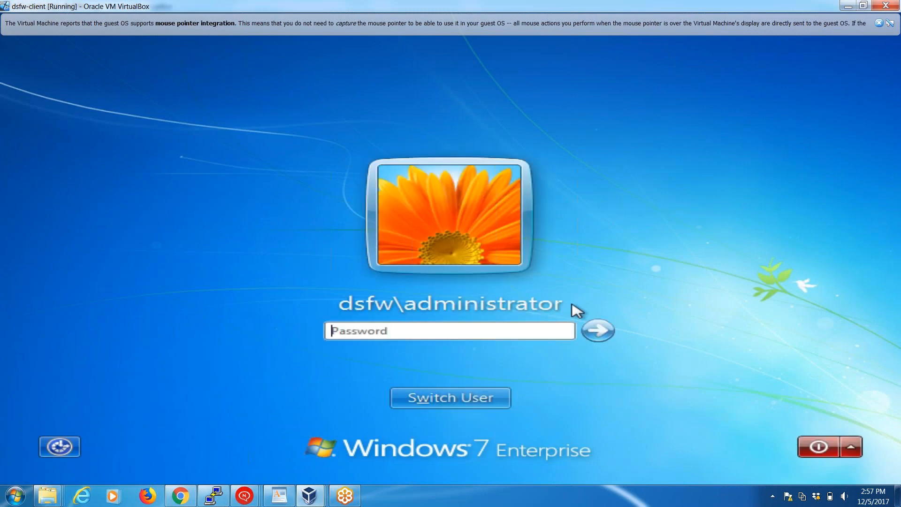
text(n)
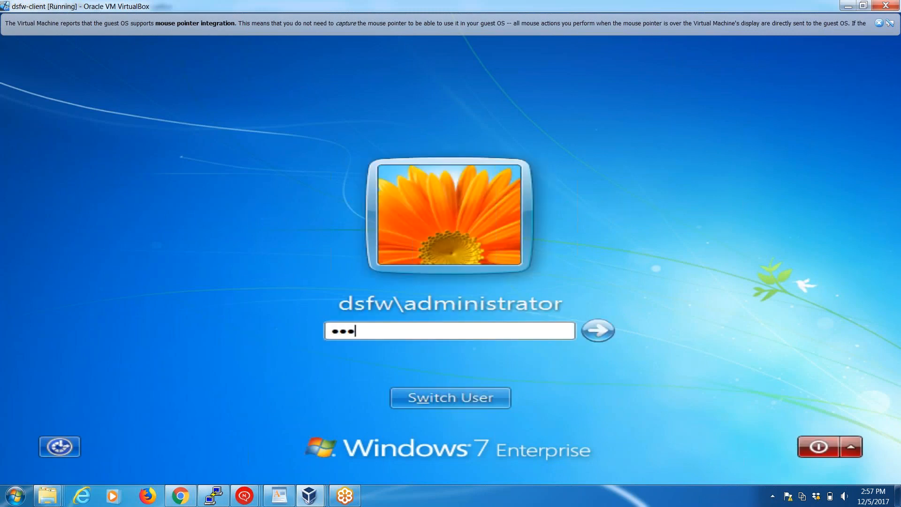
text(ovell)
key(Return)
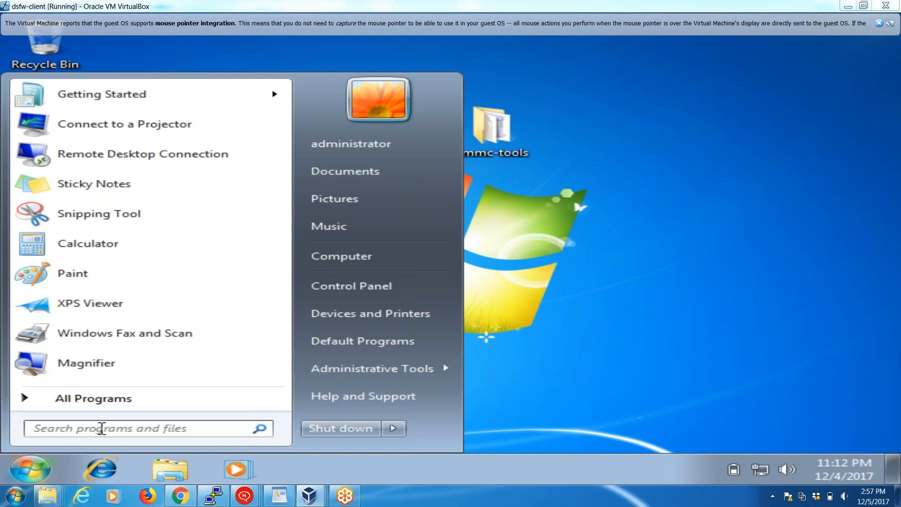
Search for dsa.msc and launch Active Directory Users and Computers.
click(101, 428)
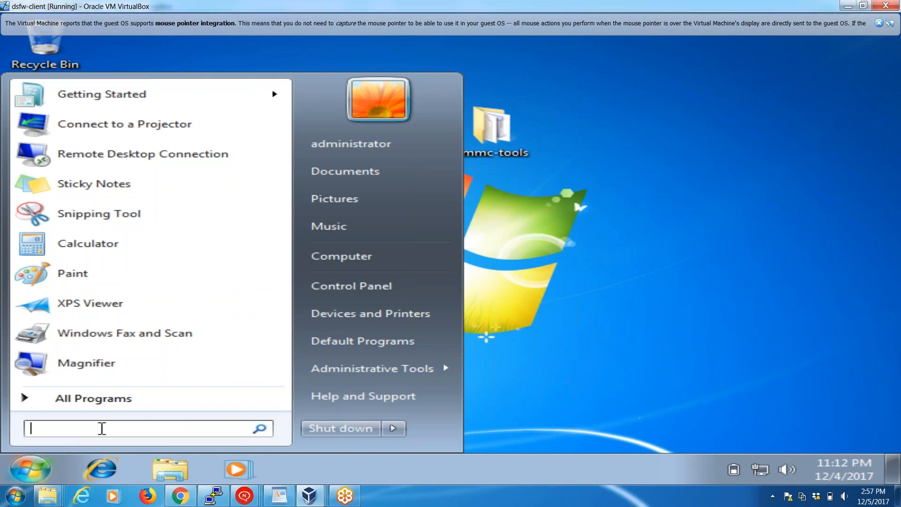
text(dsa.ms)
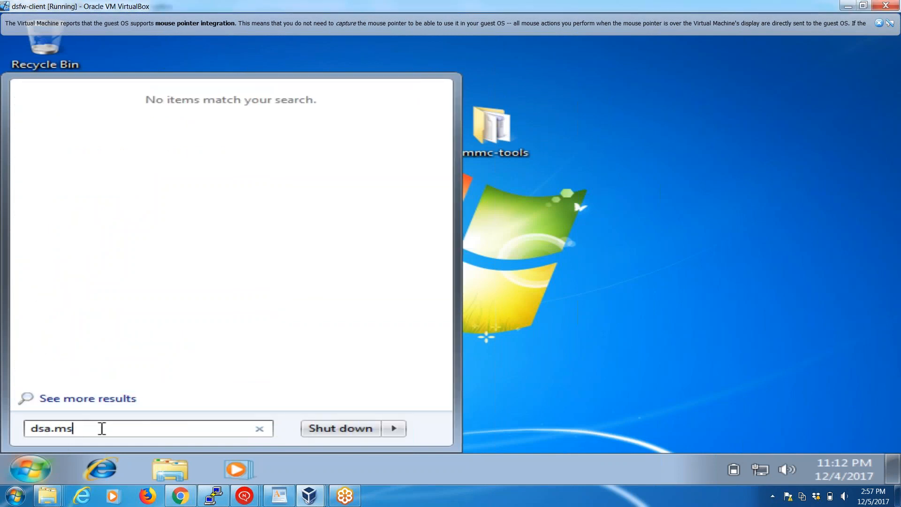
text(c)
click(72, 120)
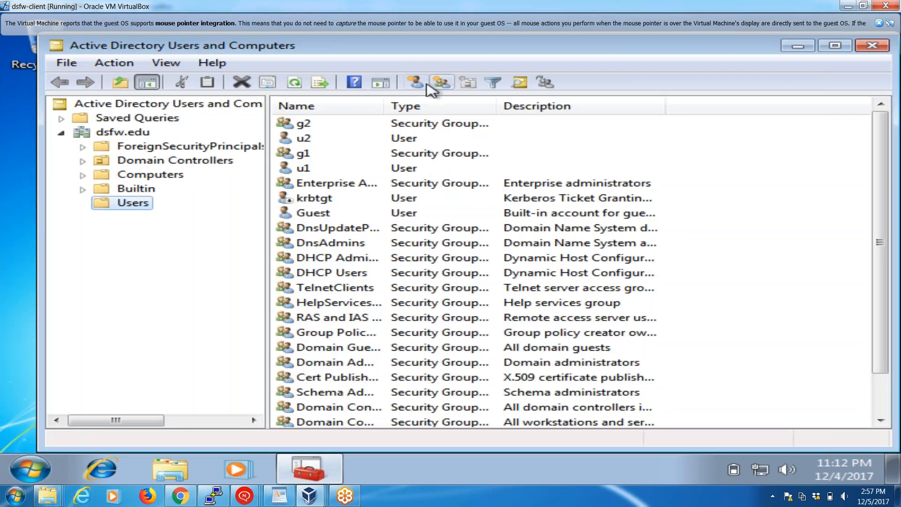
Start a new user in the Users container with first name u3 and logon name u3.
click(418, 83)
text(u3)
key(Tab)
key(Tab)
key(Tab)
key(Tab)
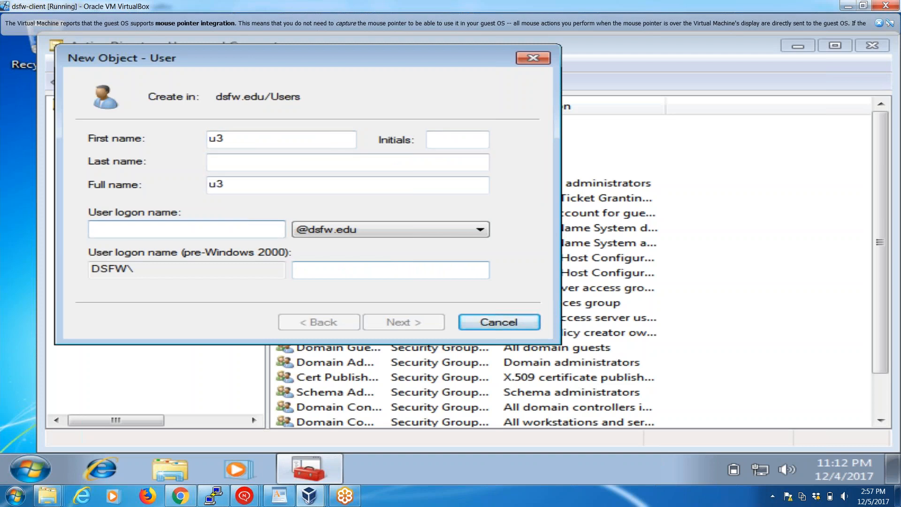
text(u3)
key(Return)
Enter and confirm the account password for u3 and finish creating the user.
text(•)
key(Tab)
text(•)
key(Tab)
key(space)
key(Return)
key(Return)
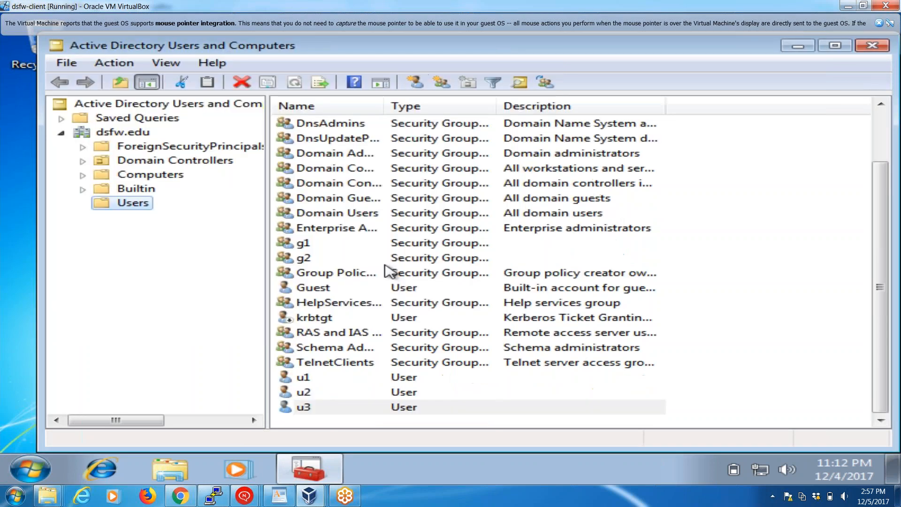
Create a new group named g3 in the Users container.
click(441, 83)
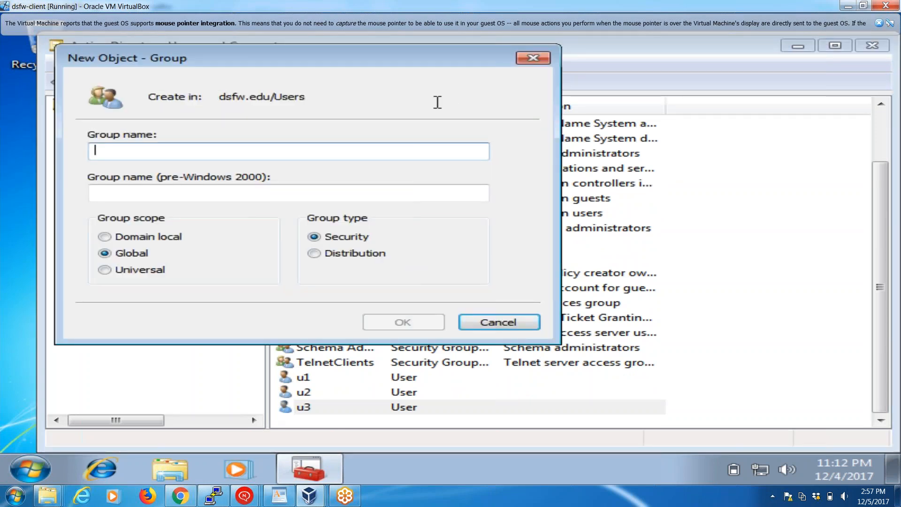
text(g3)
key(Return)
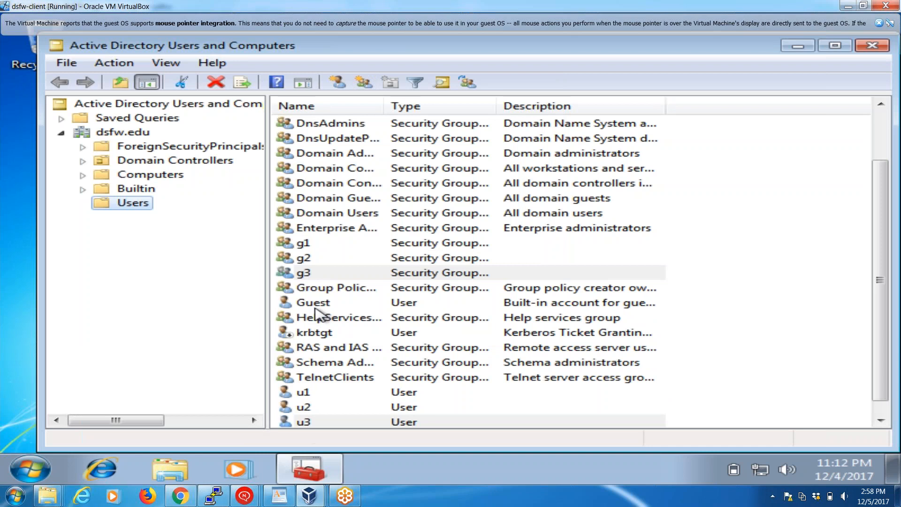
Add user u3 as a member of the g3 group and apply the change.
click(311, 275)
right_click(311, 277)
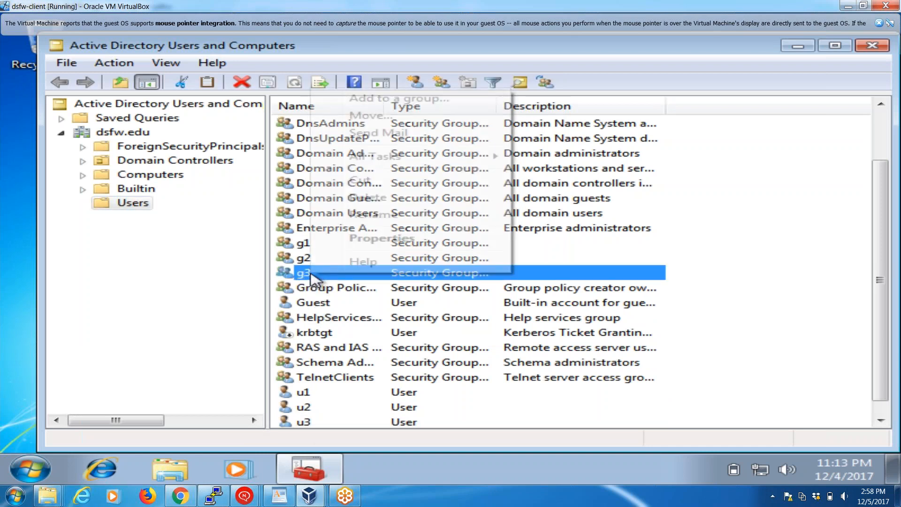
click(368, 238)
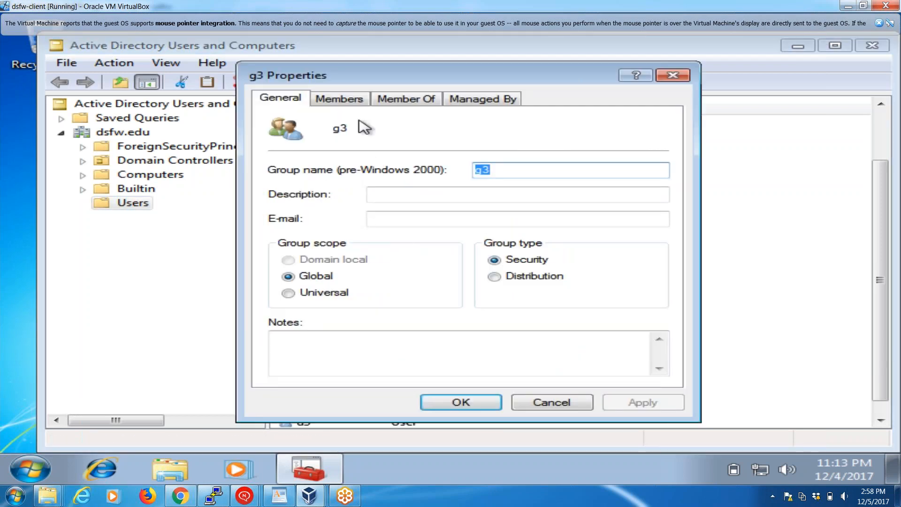
click(350, 99)
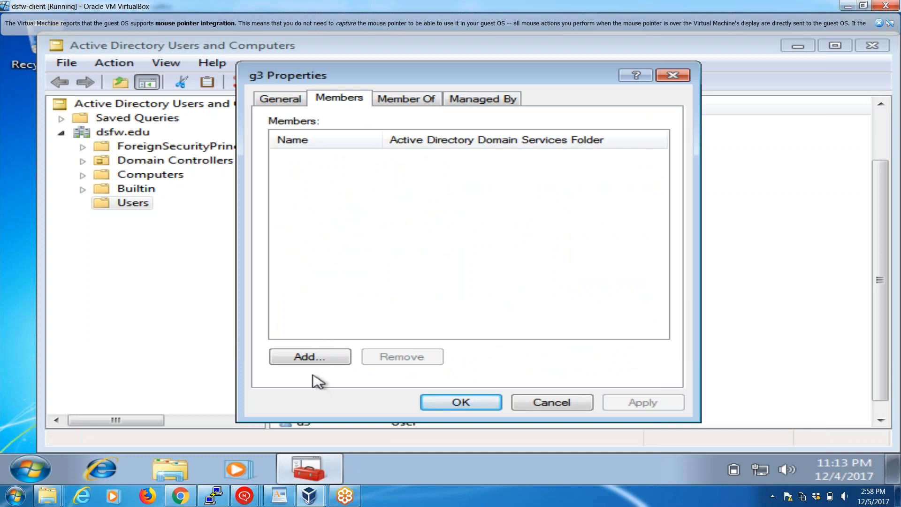
click(313, 359)
text(u3)
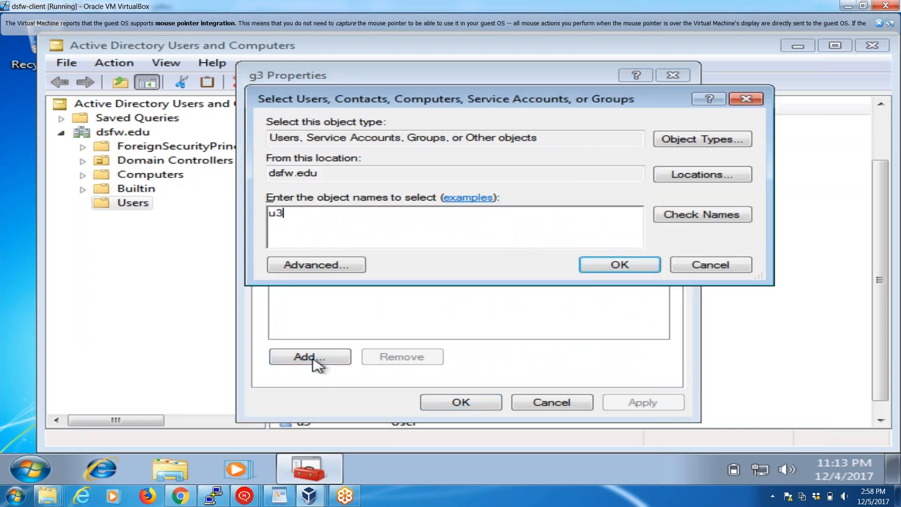
click(723, 223)
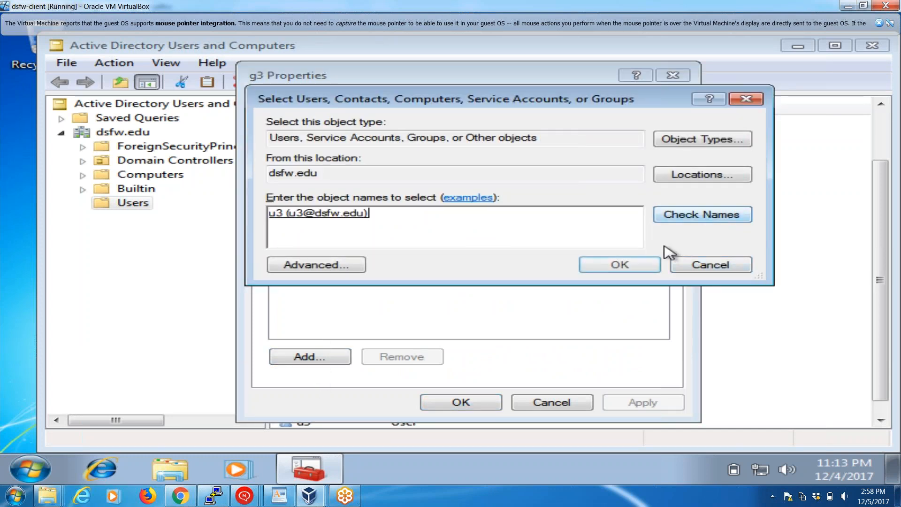
click(614, 263)
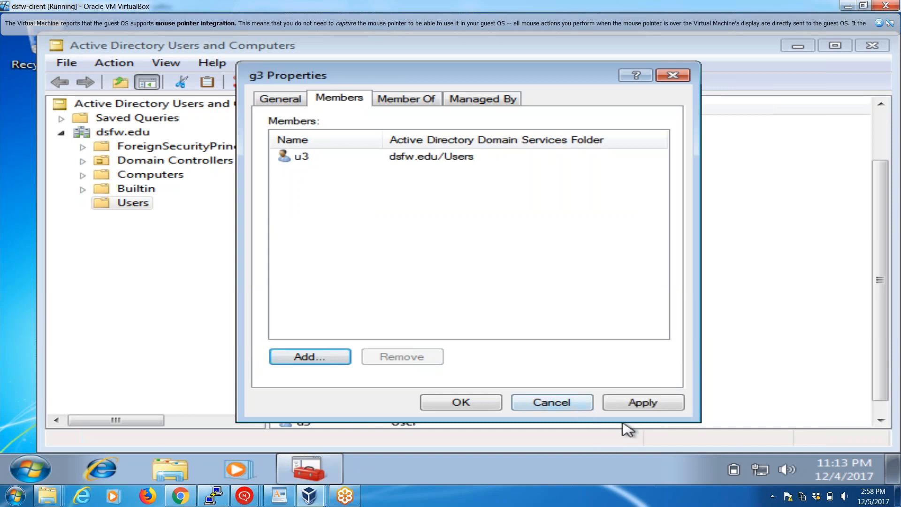
click(643, 402)
click(465, 404)
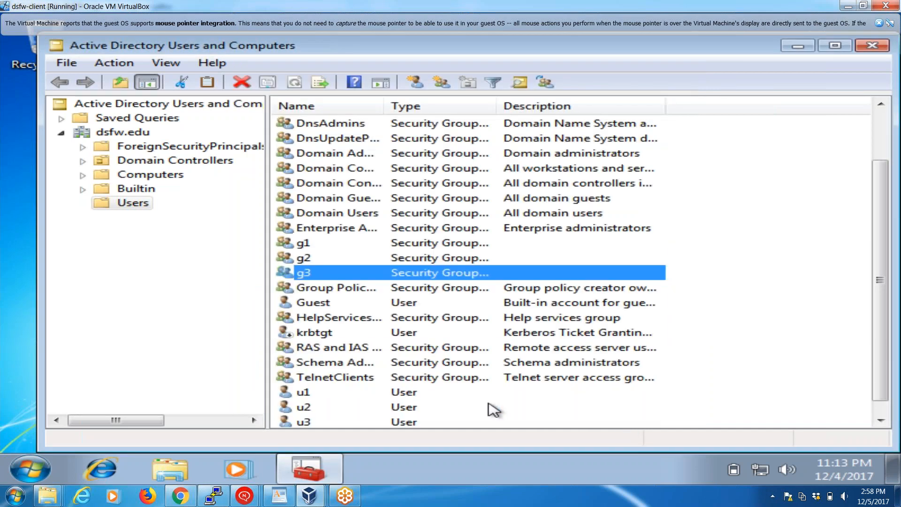
Examine the group memberships in the properties of user u3.
click(361, 423)
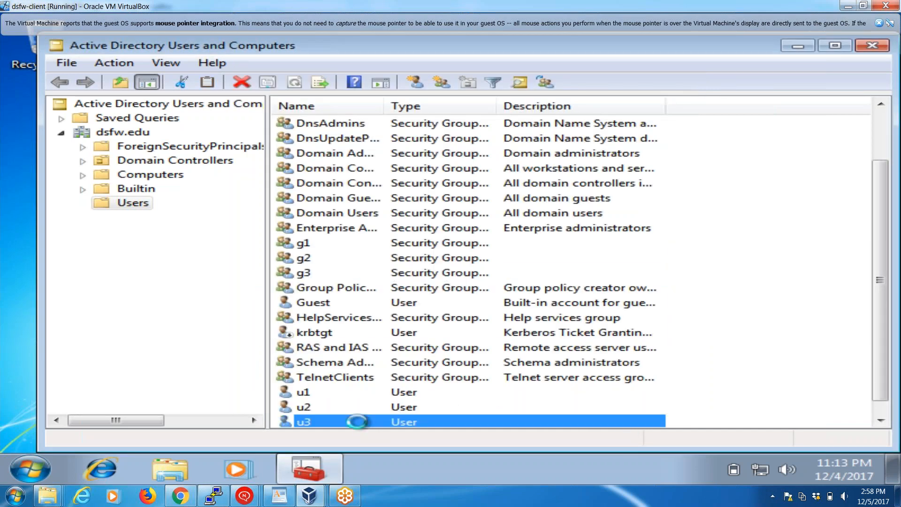
right_click(361, 422)
click(426, 387)
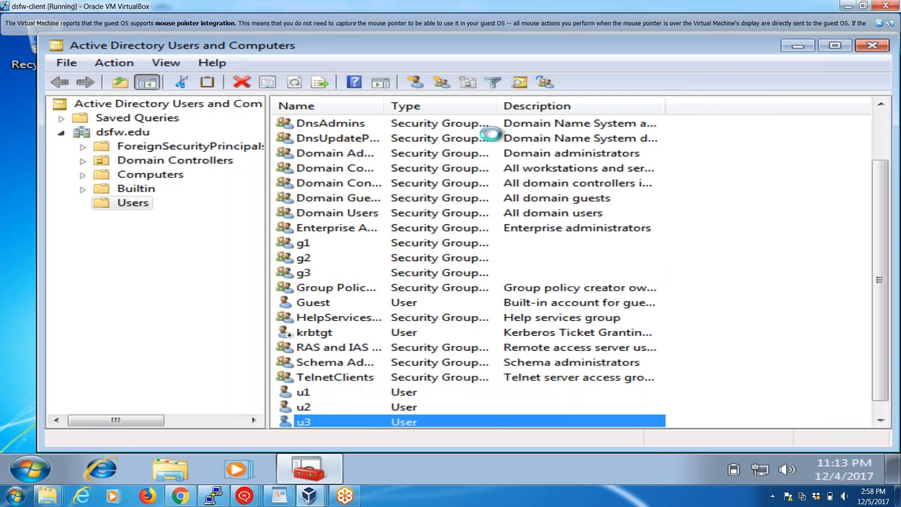
click(516, 104)
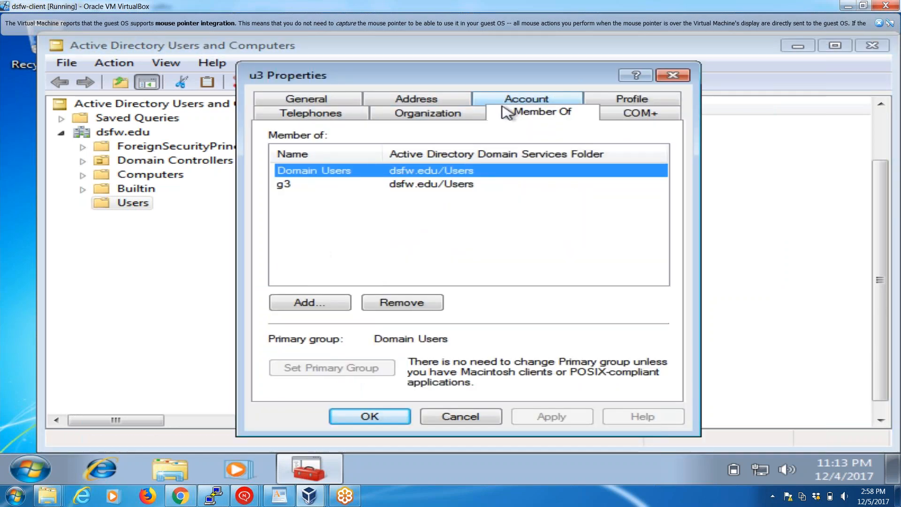
click(384, 187)
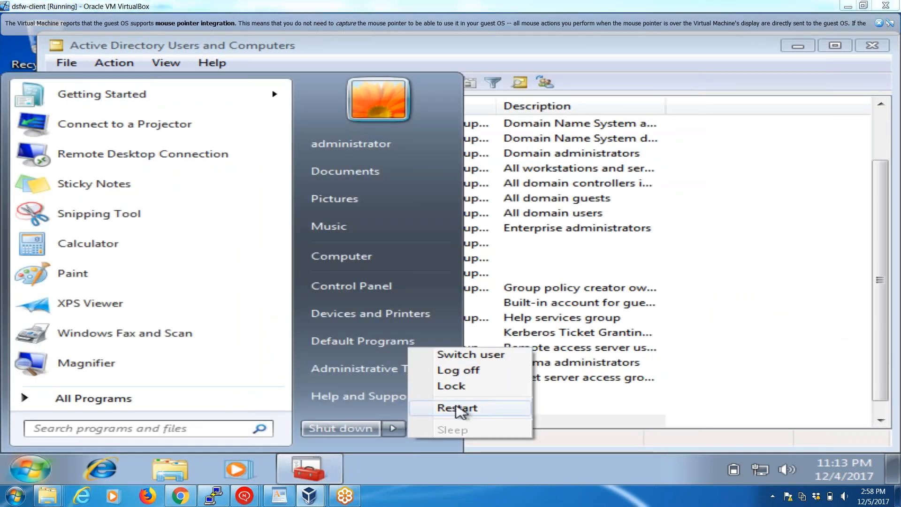
Log off from Windows and go to the choice of a different user at the logon screen.
click(467, 375)
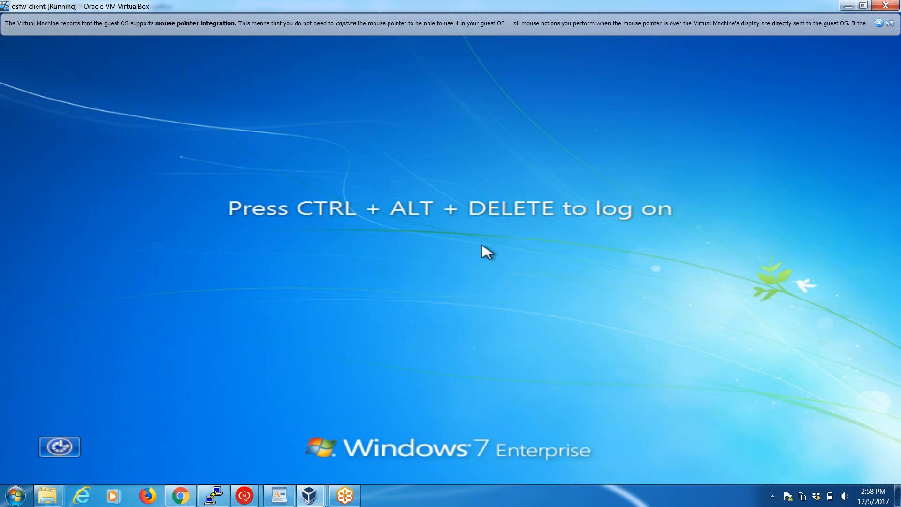
key(ctrl+alt+Delete)
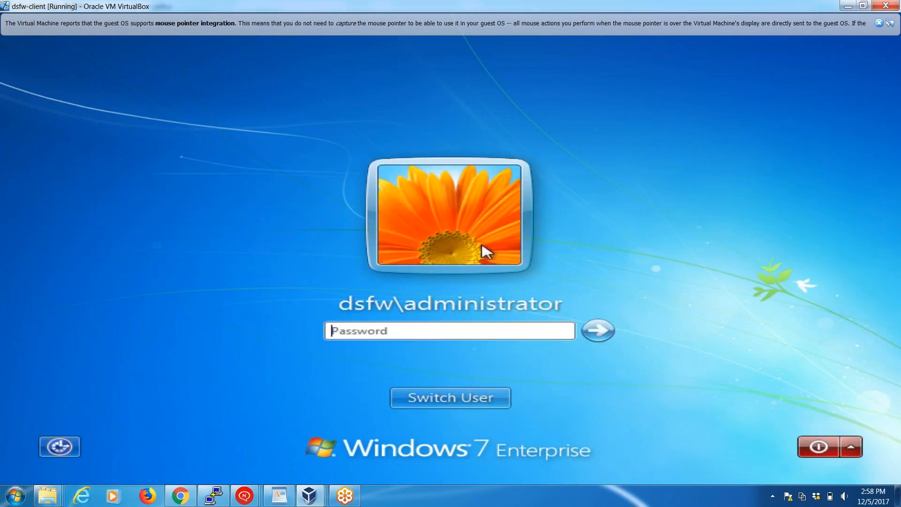
click(452, 397)
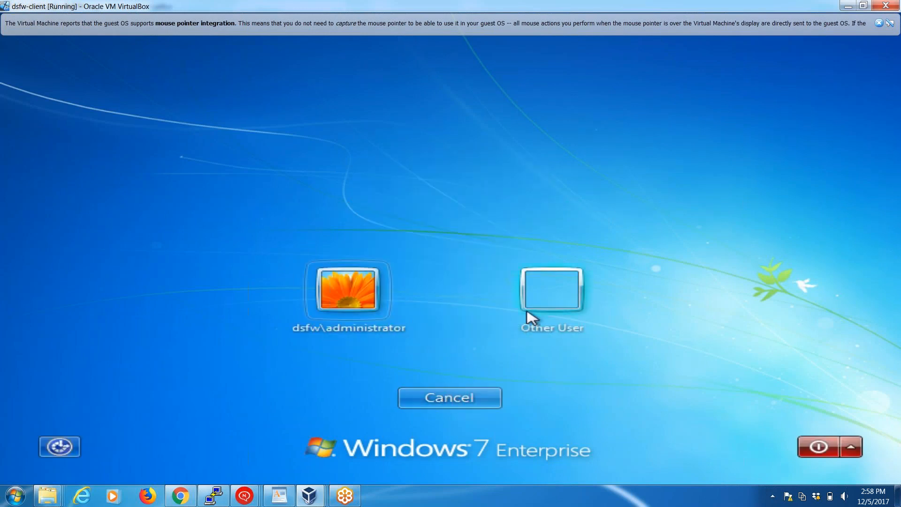
Try to log on as another user of the dsfw domain with the account password.
click(536, 302)
text(dsfw\)
key(Tab)
text(P)
key(Return)
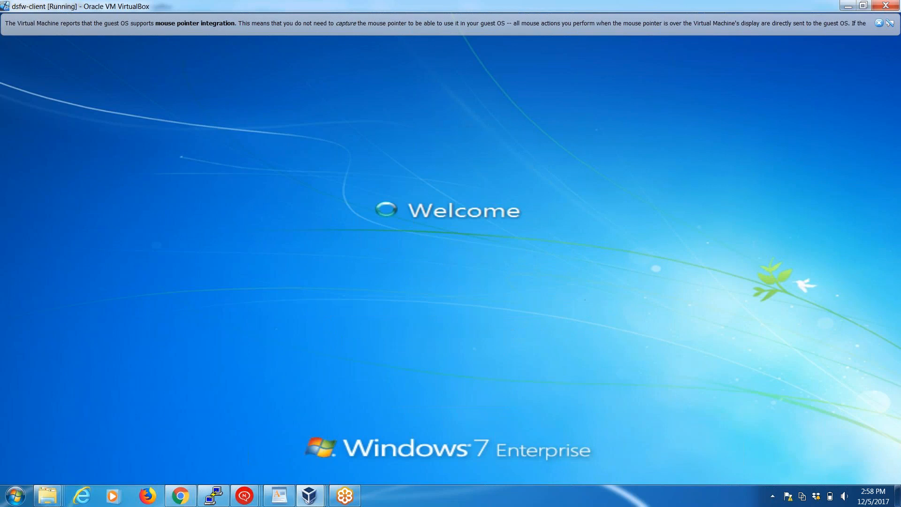
key(Return)
Correct the logon name to dsfw\u3, enter the account password and log on to Windows.
key(shift+Tab)
key(End)
key(BackSpace)
text(3)
key(Tab)
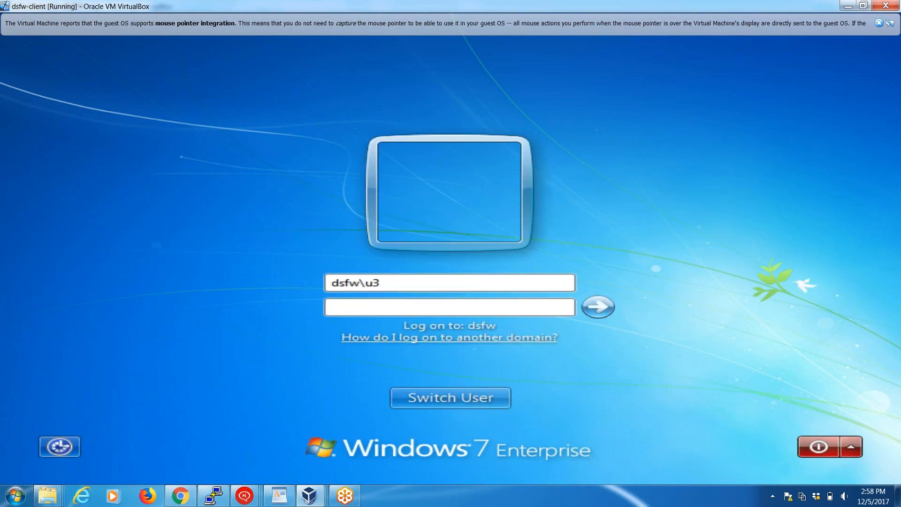
text(•)
key(Return)
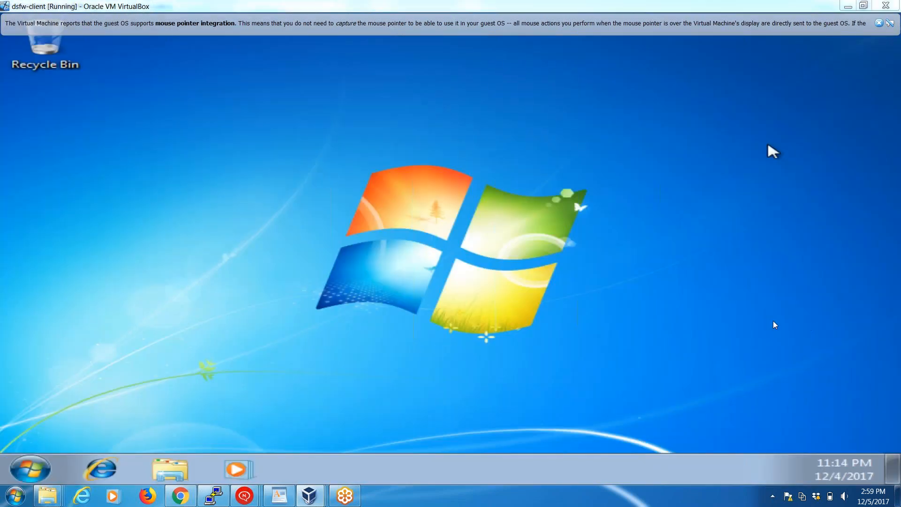
click(30, 476)
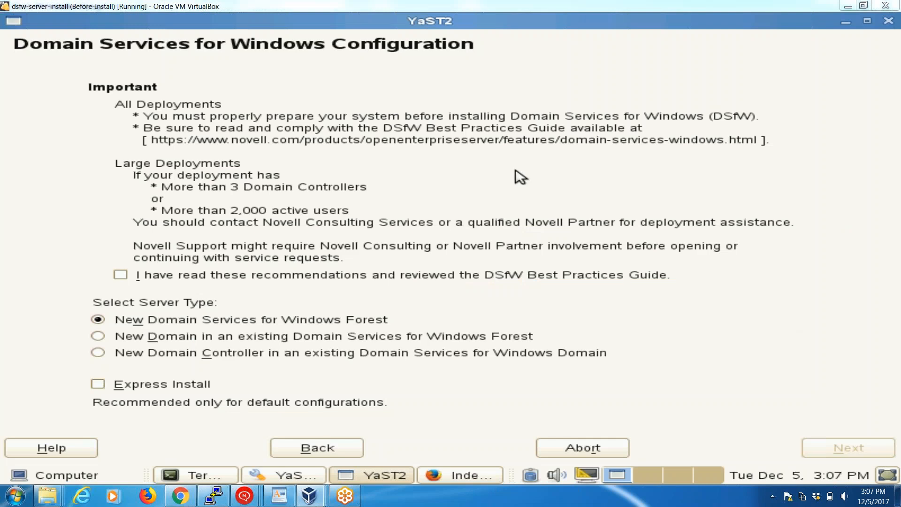
Acknowledge the DSfW best practices for the new forest server and enable Express Install.
click(121, 275)
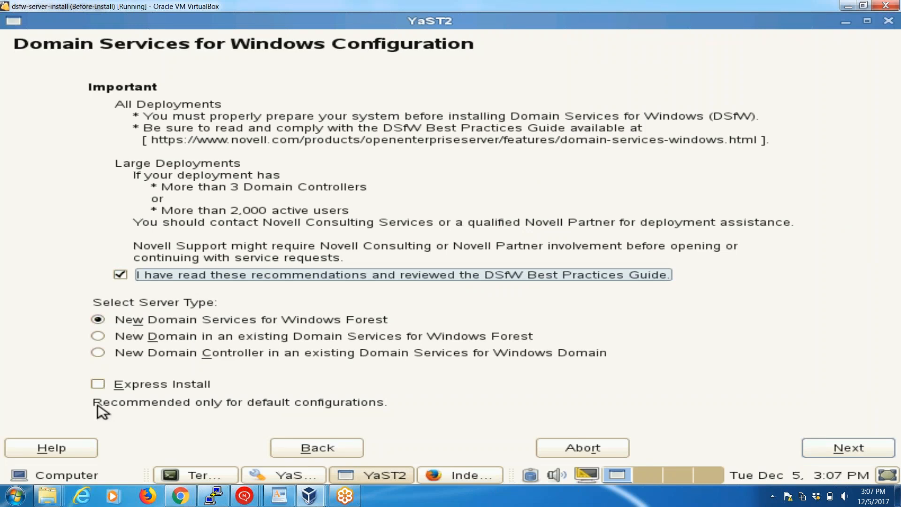
click(99, 385)
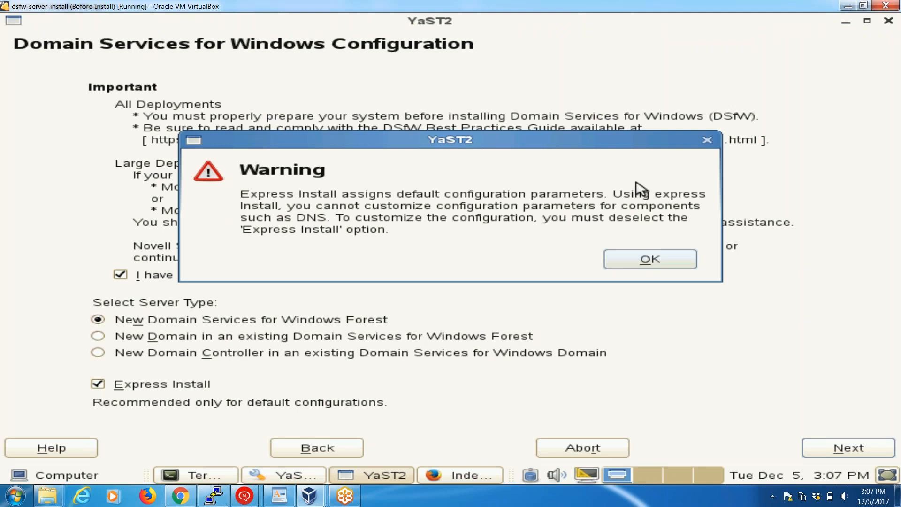
click(679, 260)
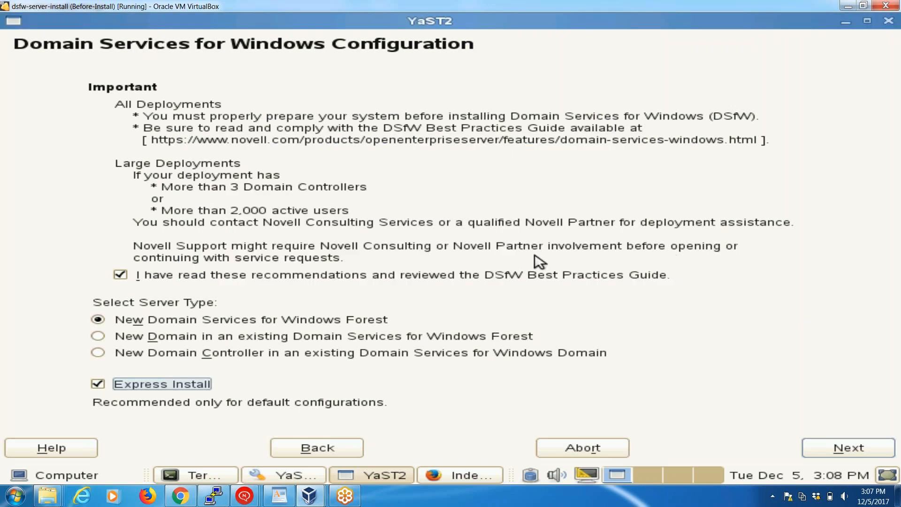
key(alt+n)
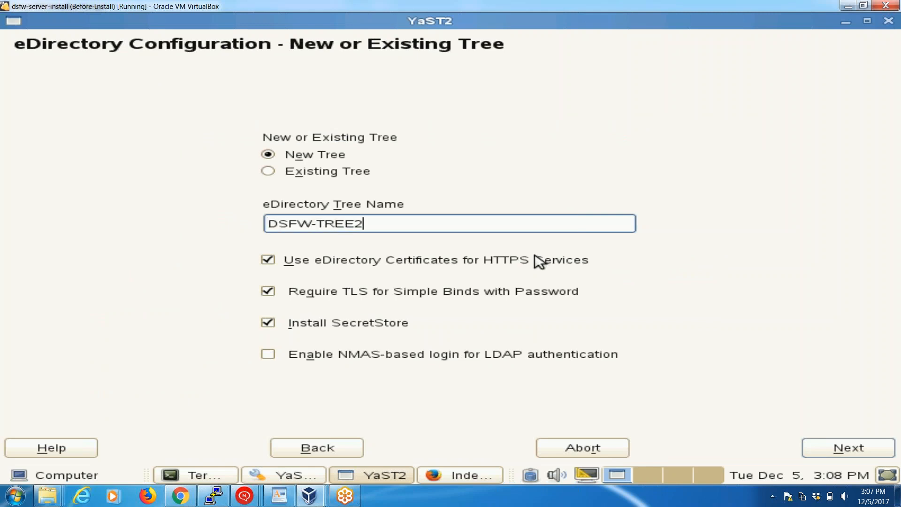
Accept DSFW-TREE2 as the new eDirectory tree name, then enter and verify the tree admin password.
key(alt+n)
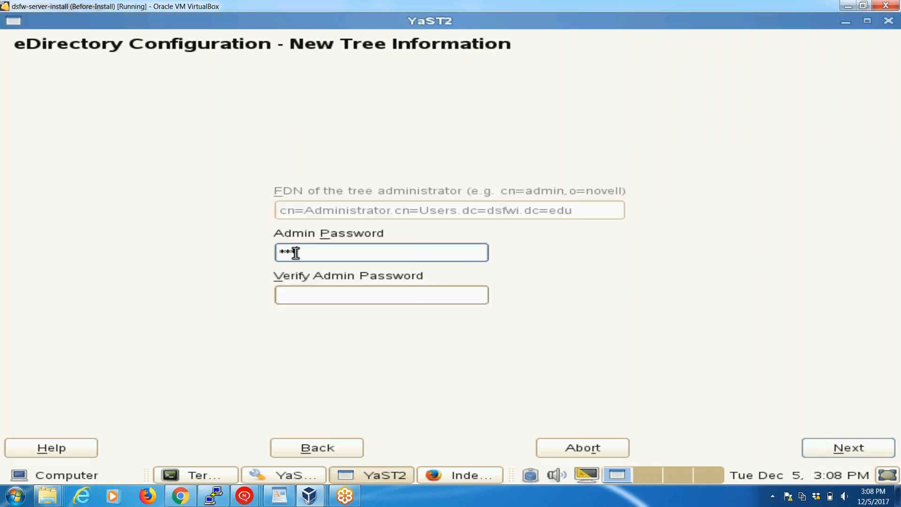
text(*)
key(Tab)
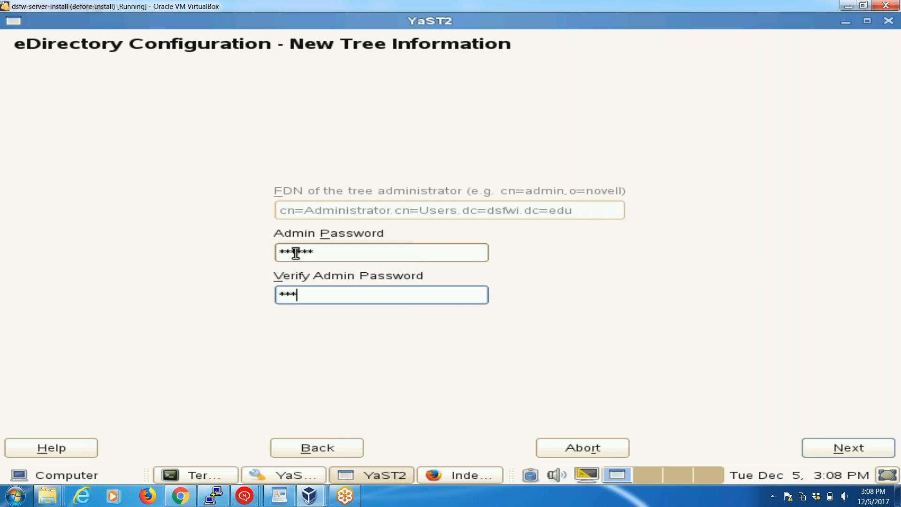
key(Return)
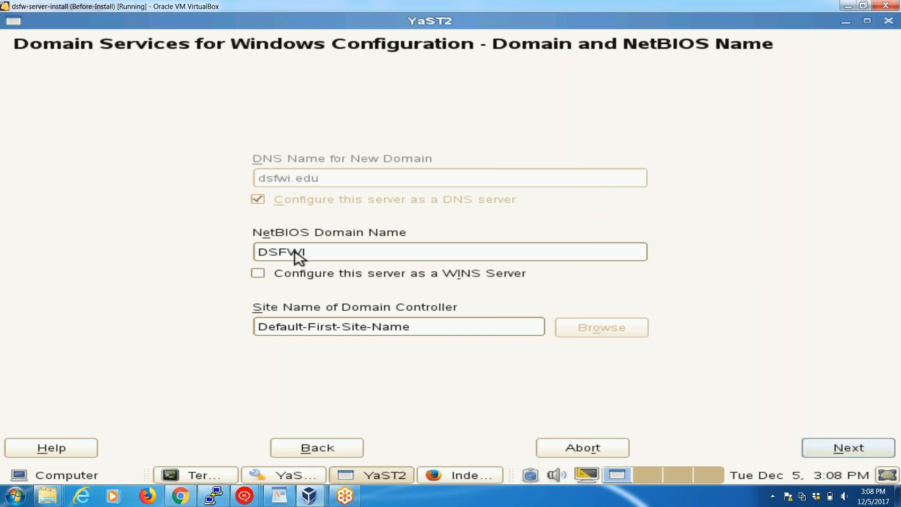
Add pool.ntp.org as the NTP time server and continue to the configuration summary.
key(alt+a)
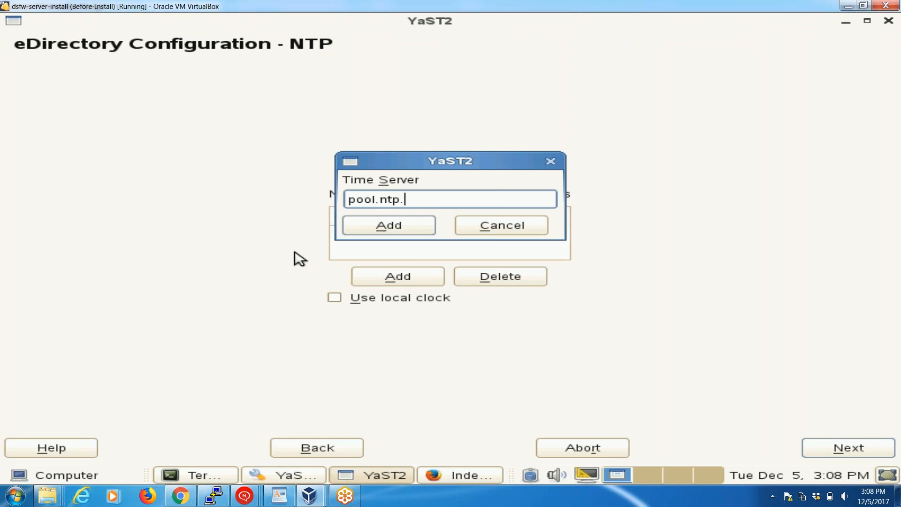
key(alt+a)
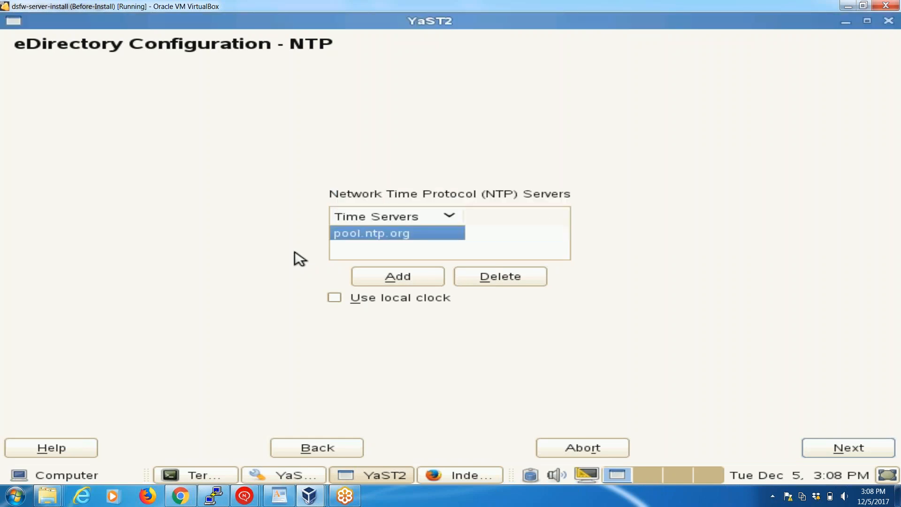
key(alt+n)
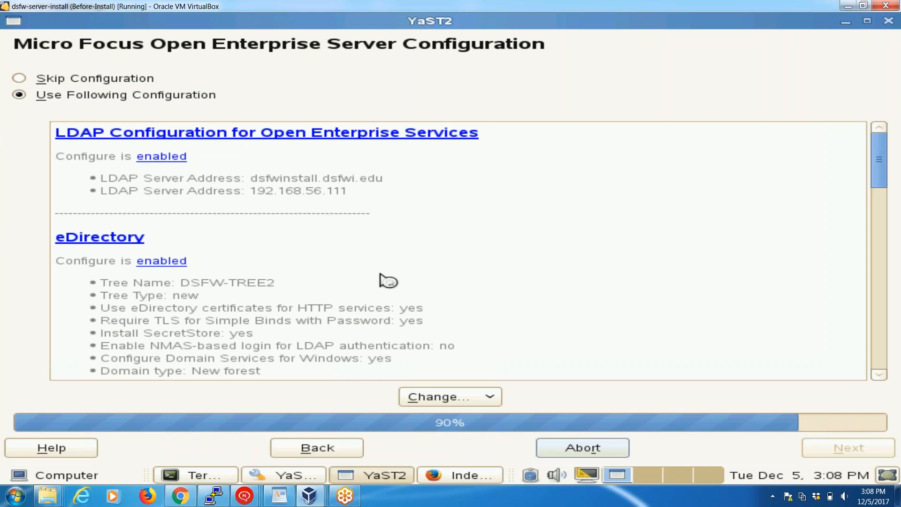
Review the Open Enterprise Server configuration summary and start the eDirectory configuration.
scroll(384, 280, down, 4)
scroll(382, 275, down, 5)
scroll(385, 281, down, 3)
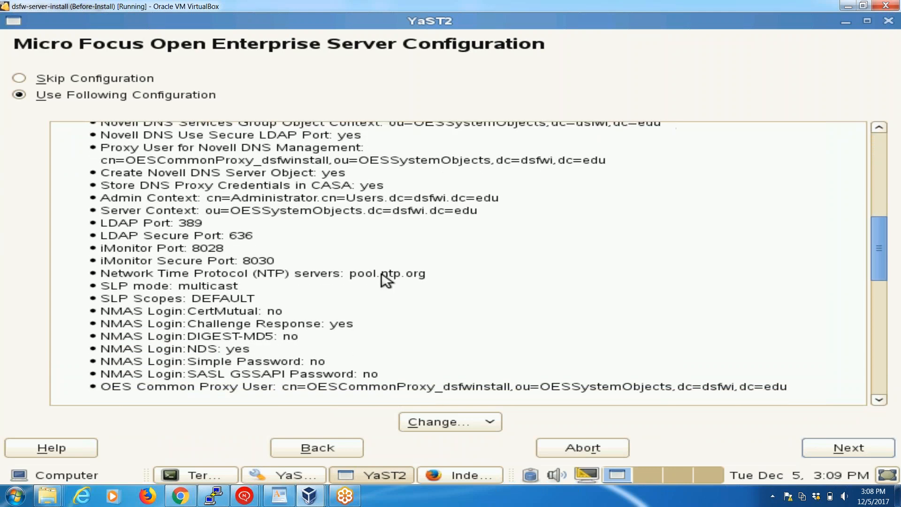
key(alt+n)
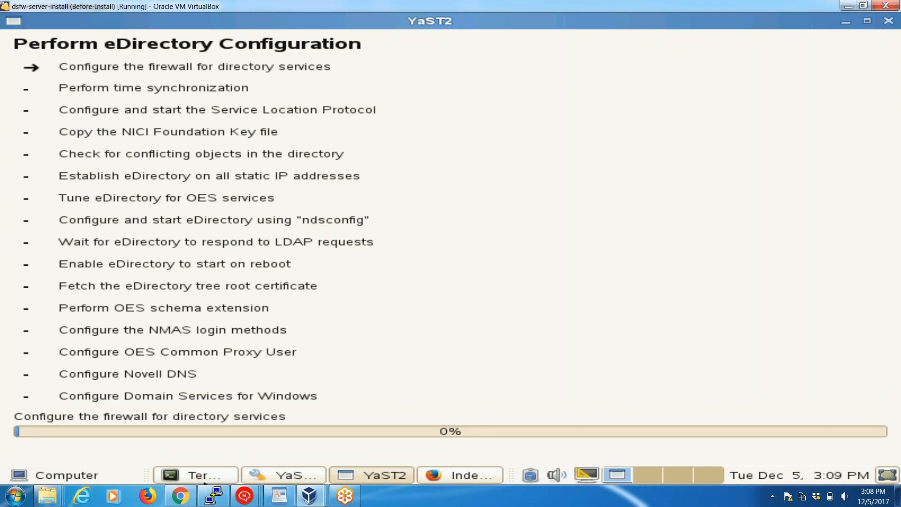
Run yast2 lan in the terminal and examine the eth1 address, hostname and domain name settings.
click(205, 476)
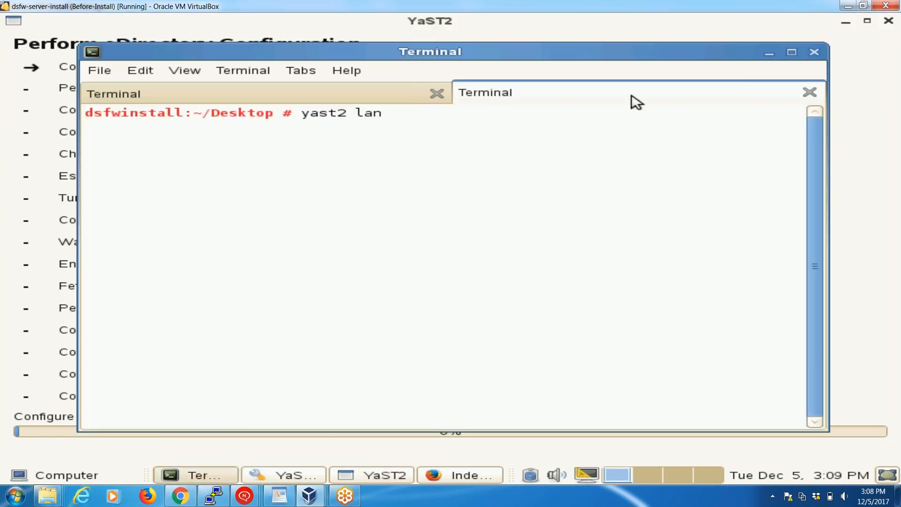
key(Return)
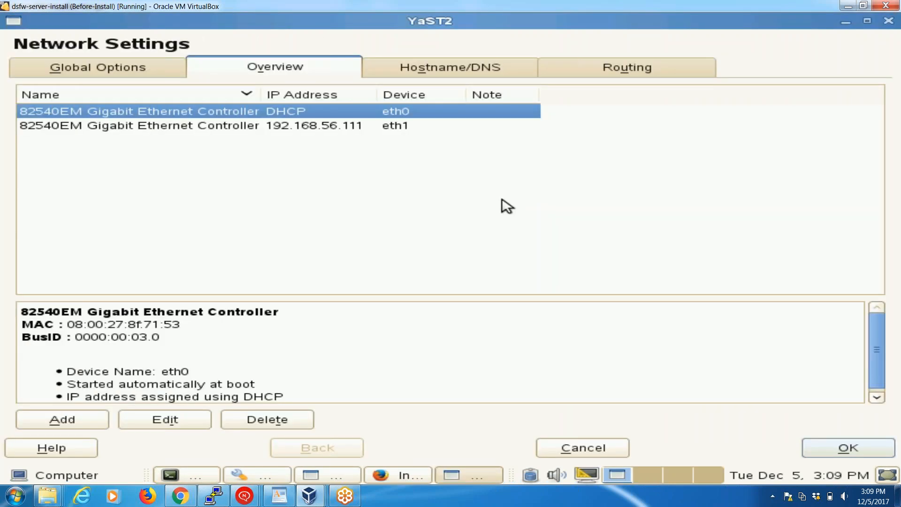
click(285, 128)
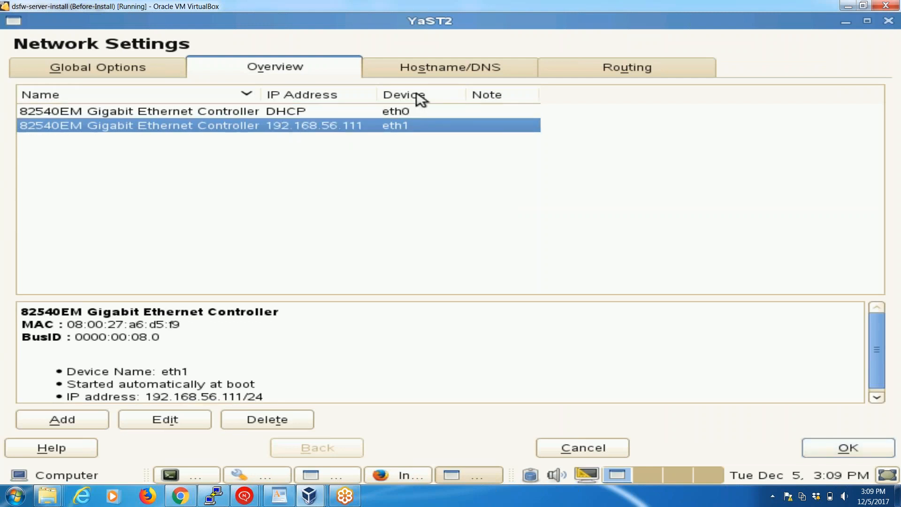
click(422, 68)
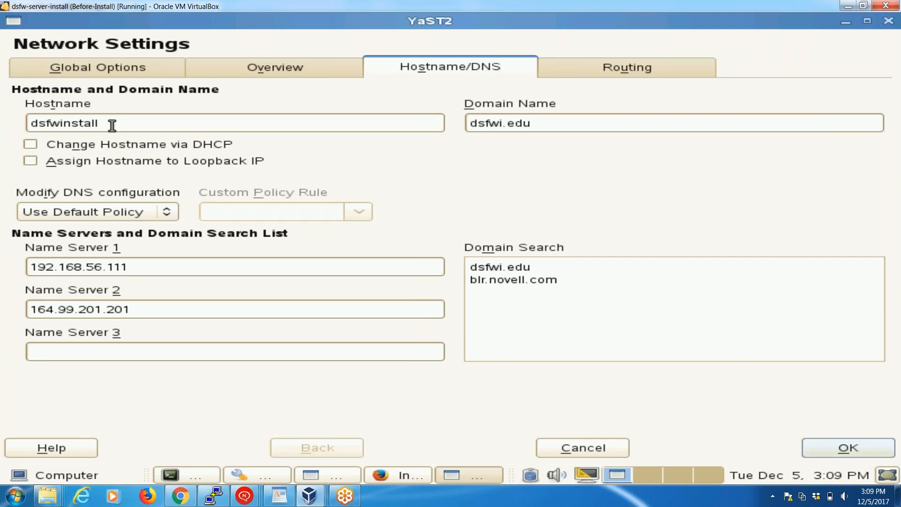
click(616, 127)
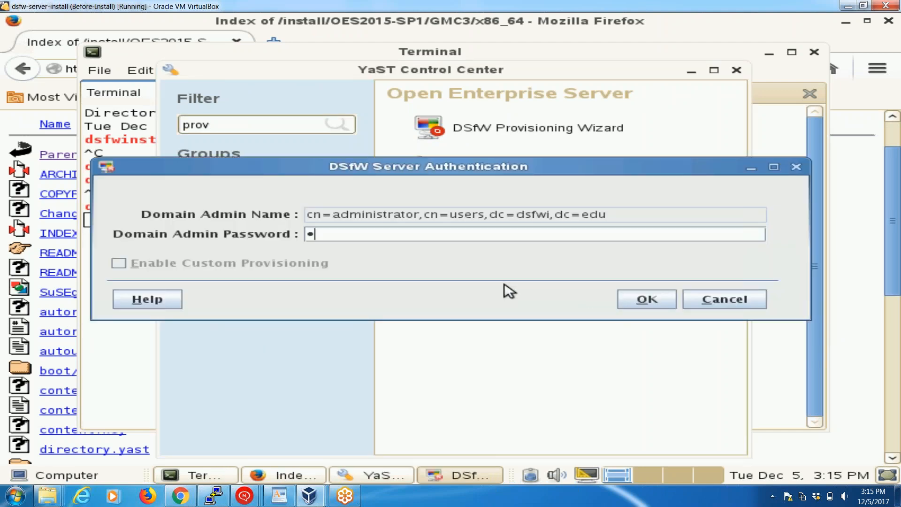
Authenticate with the domain admin password and run all DSfW provisioning tasks automatically in sequence.
key(Return)
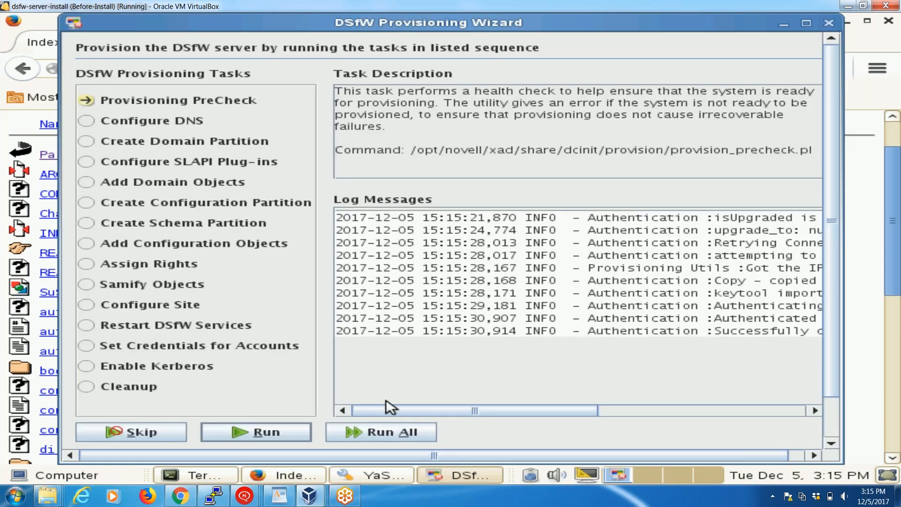
click(380, 434)
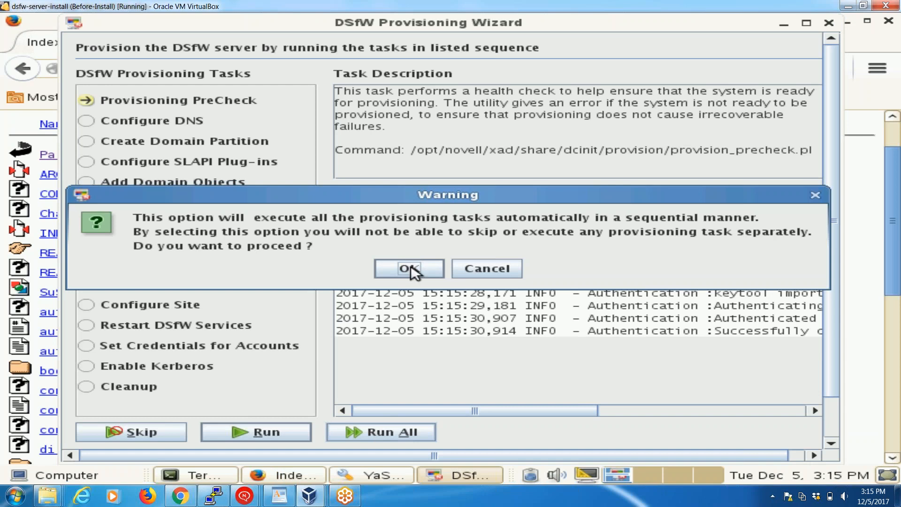
click(412, 264)
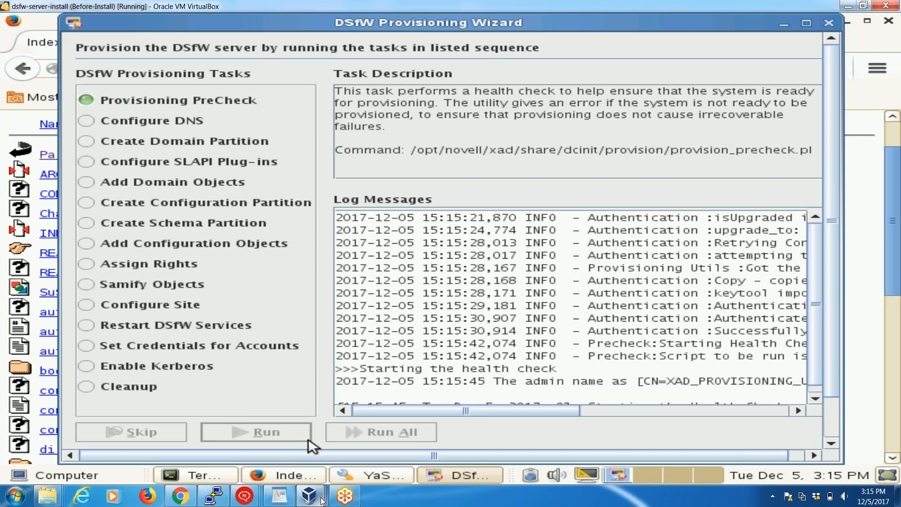
Switch to the dsfw-client VM, launch gpmc.msc and open the Default Domain Policy of dsfw.edu for editing.
mouse_move(309, 496)
click(355, 443)
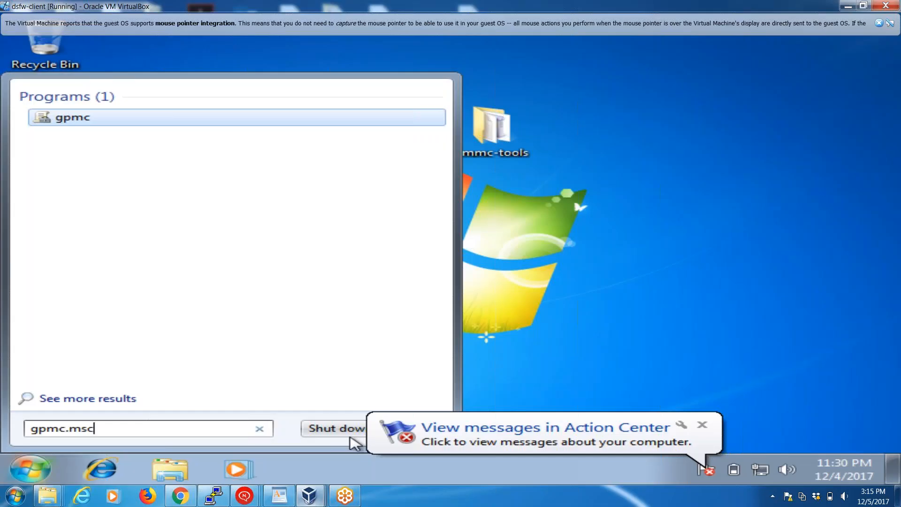
click(81, 123)
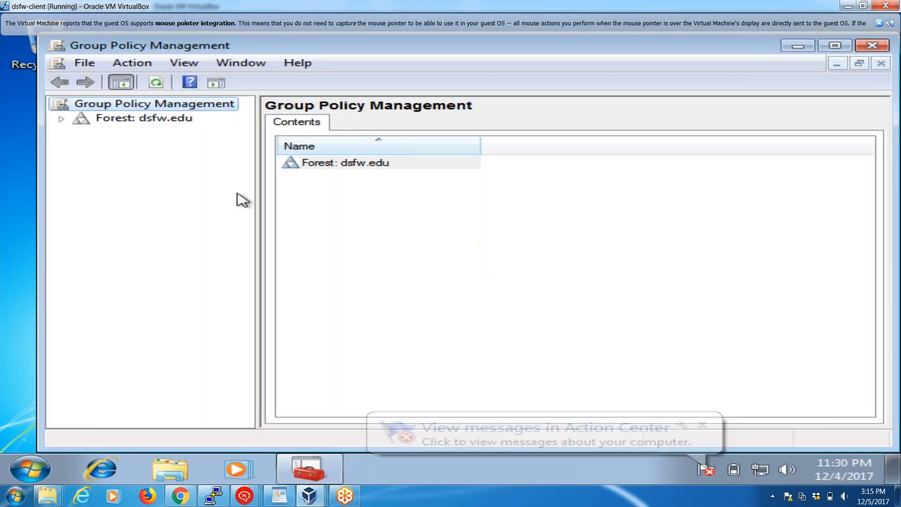
click(65, 119)
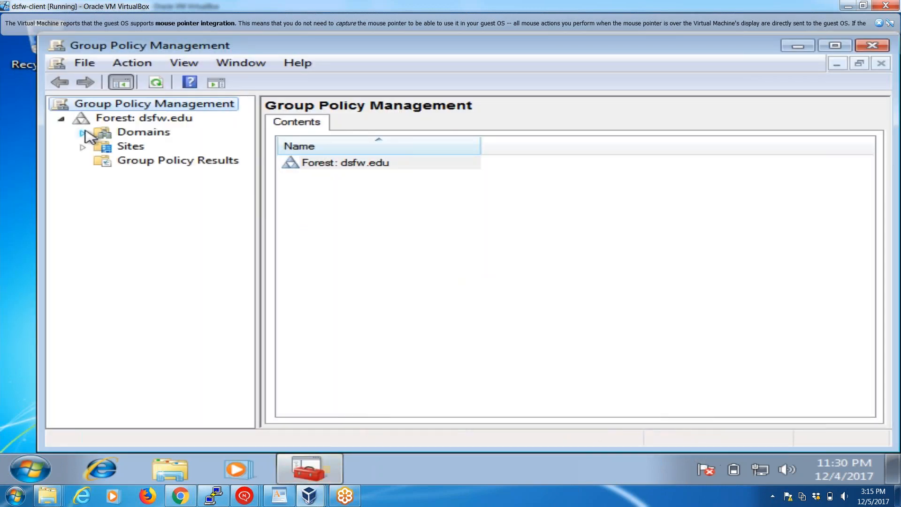
click(83, 133)
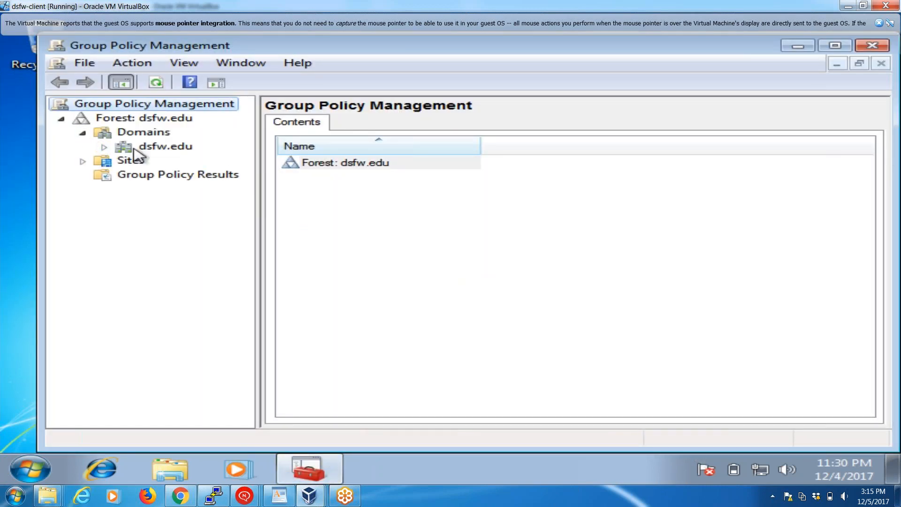
click(104, 148)
click(175, 162)
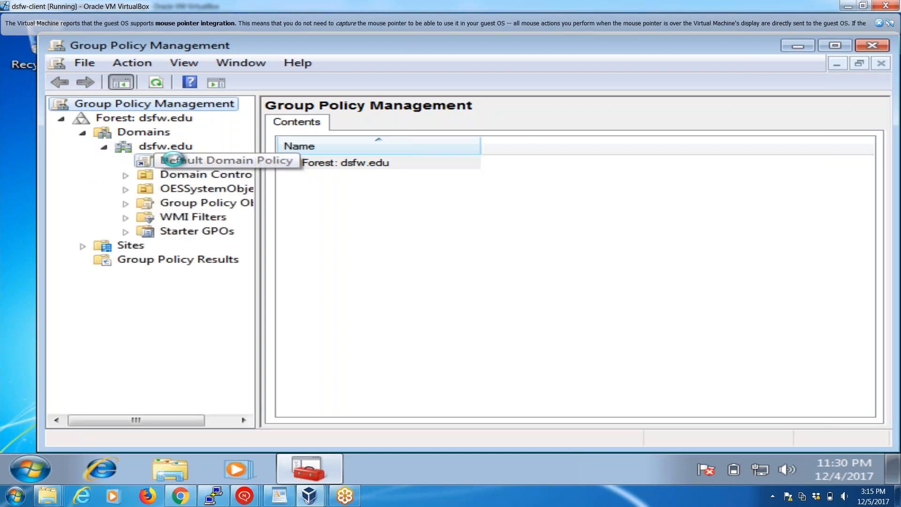
right_click(174, 161)
click(200, 170)
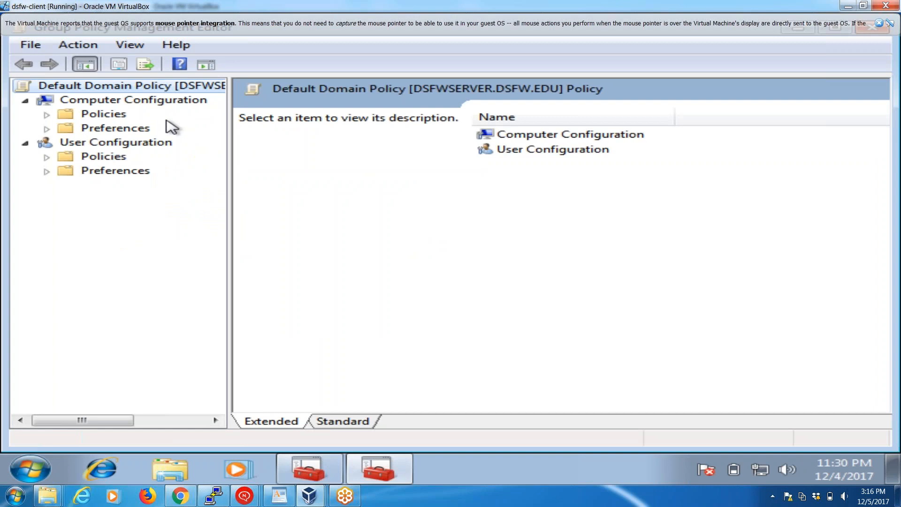
Browse the computer and user policies' Windows Settings and open the URLs category under the user's Internet Explorer Maintenance.
click(47, 114)
click(69, 155)
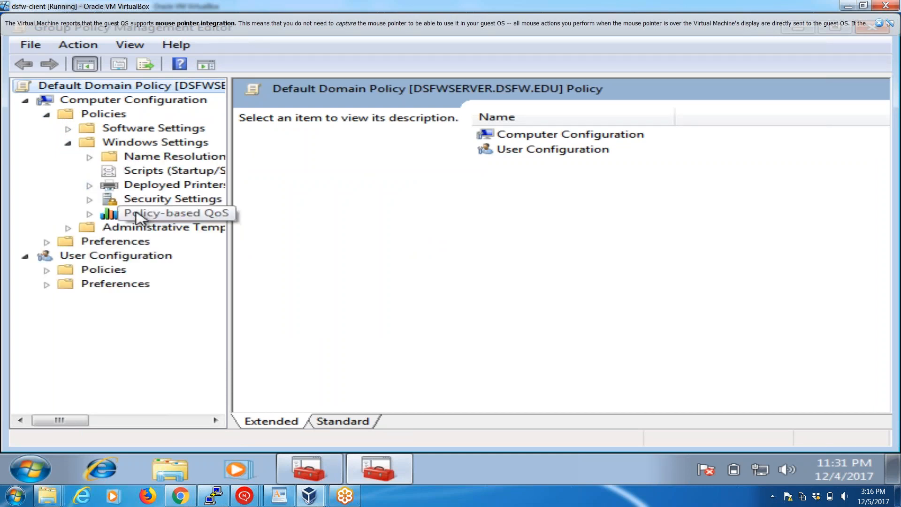
click(47, 271)
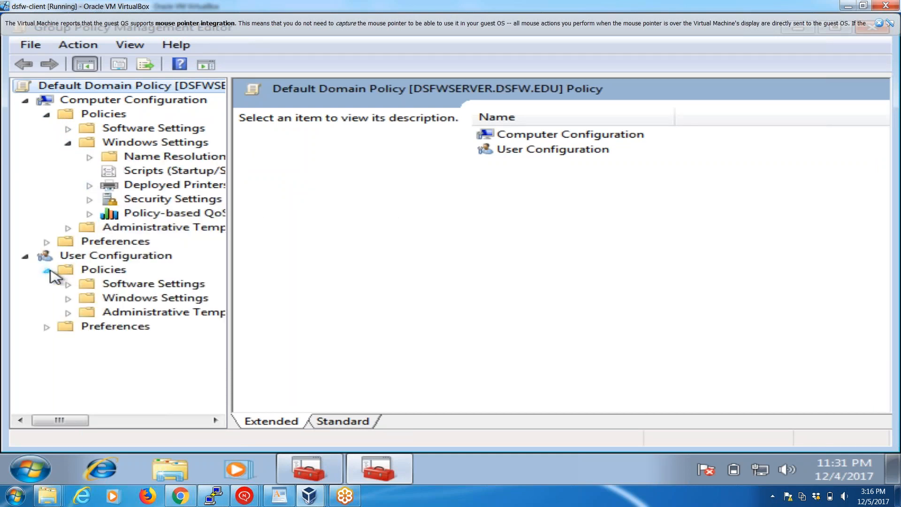
click(68, 298)
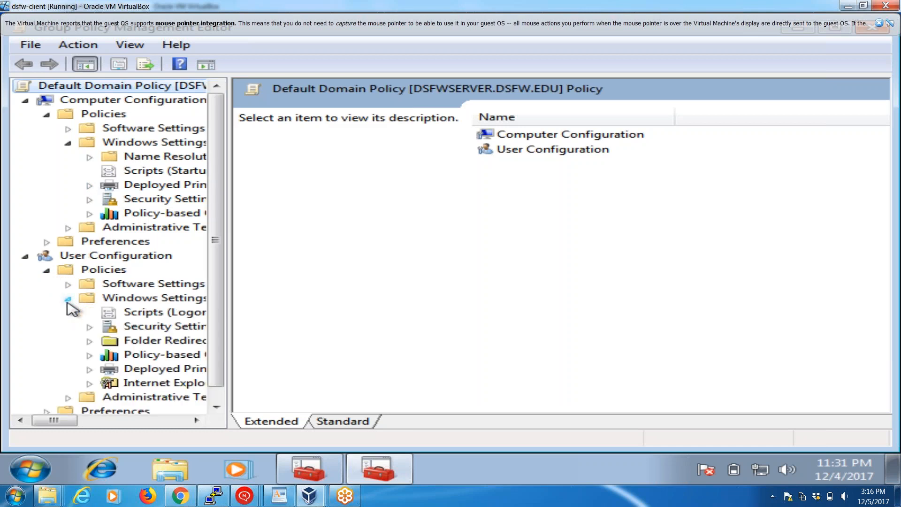
click(136, 385)
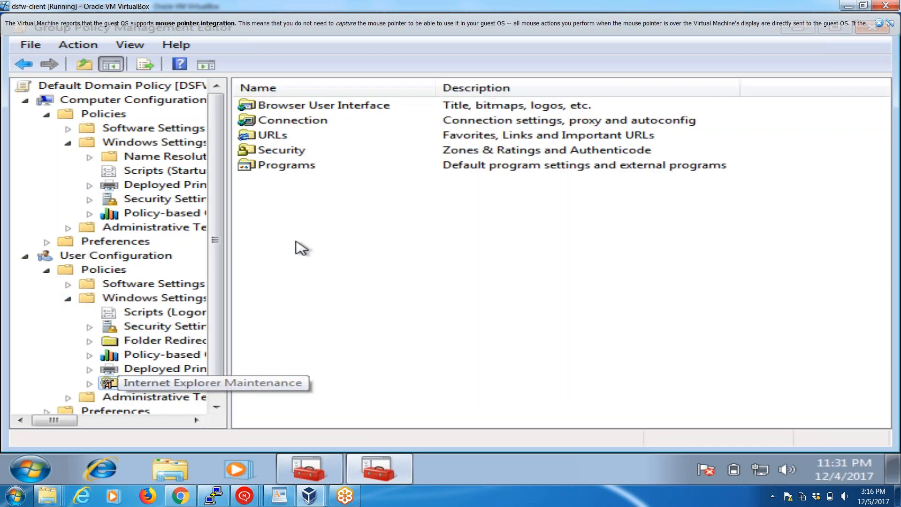
double_click(277, 135)
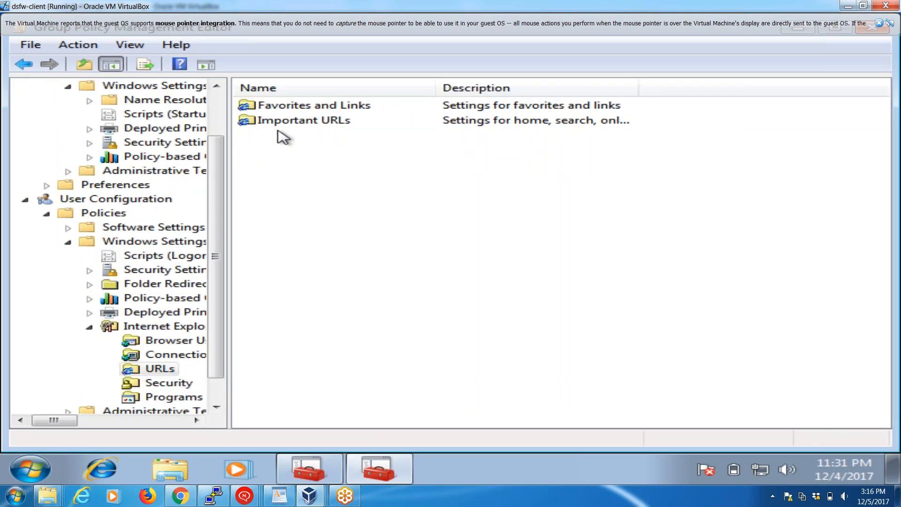
double_click(287, 122)
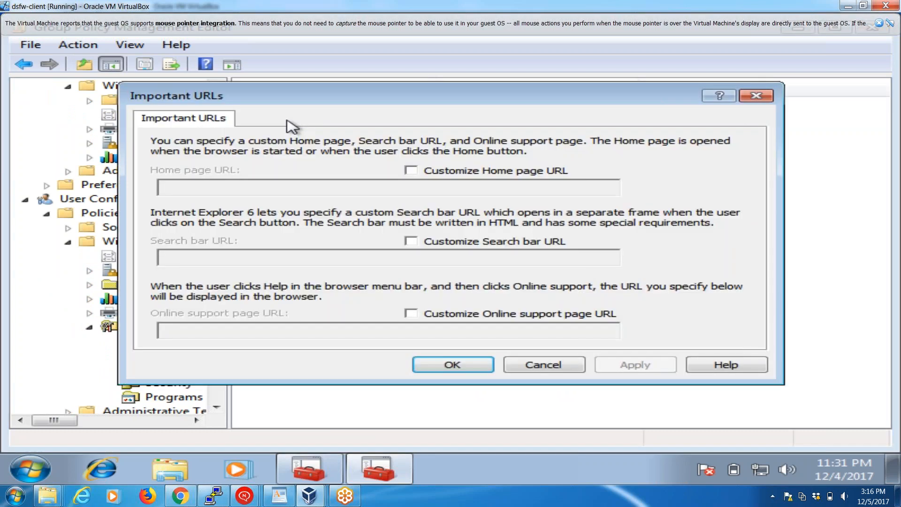
click(411, 171)
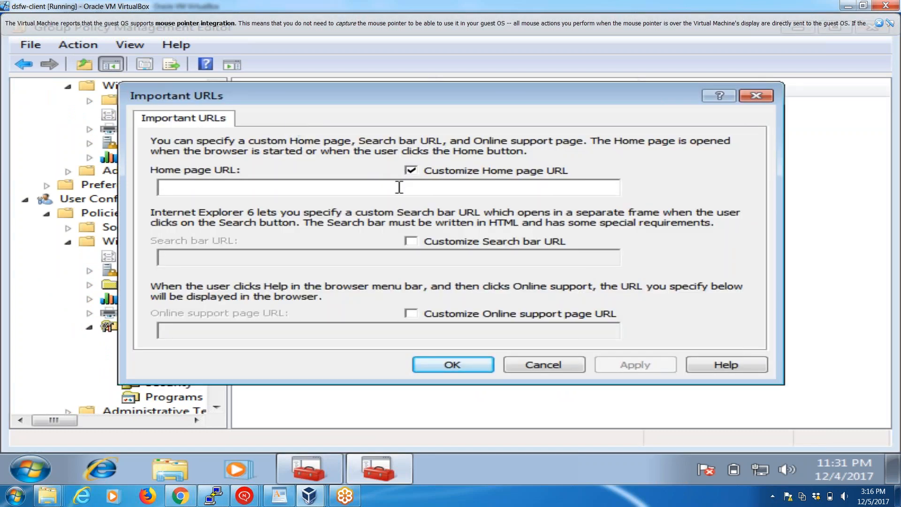
click(398, 188)
text(http://dsfwdude.com)
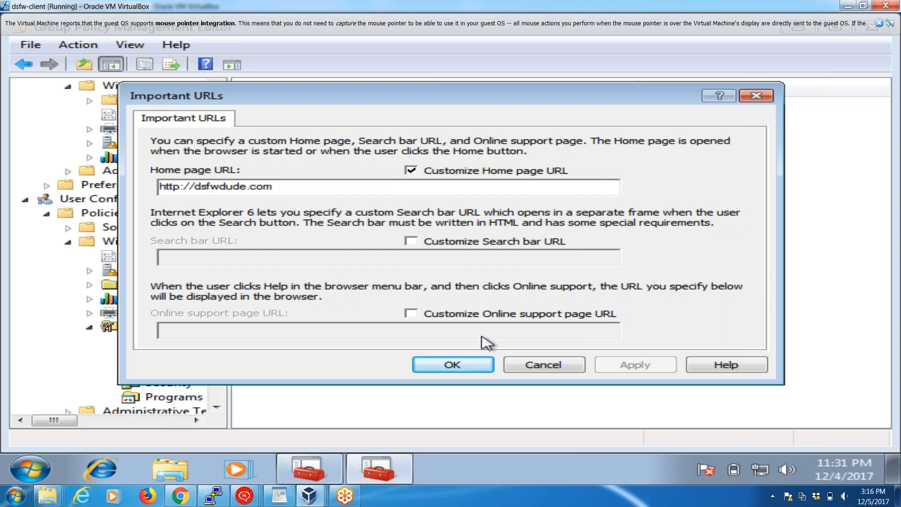
click(465, 366)
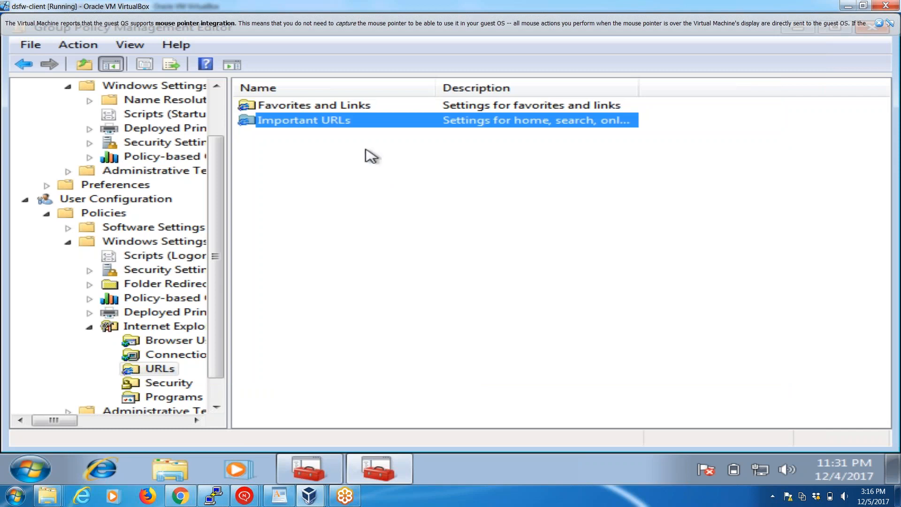
double_click(354, 108)
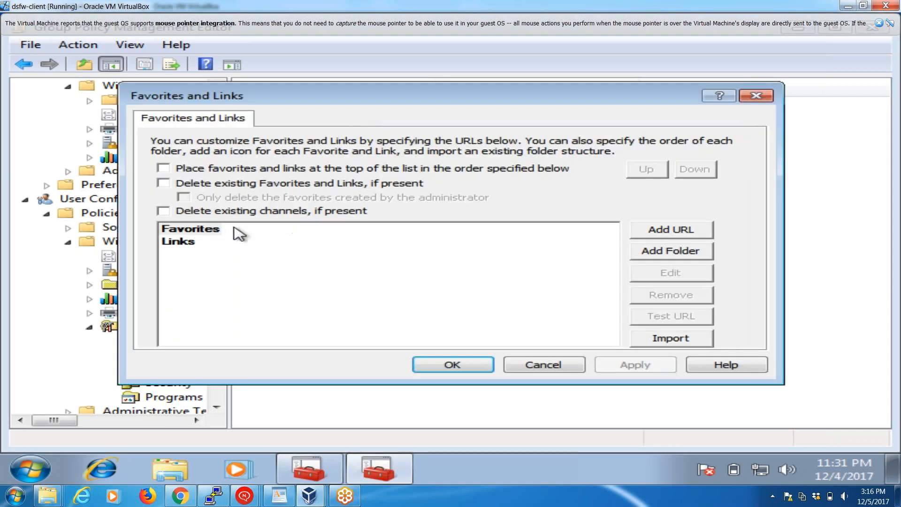
click(663, 231)
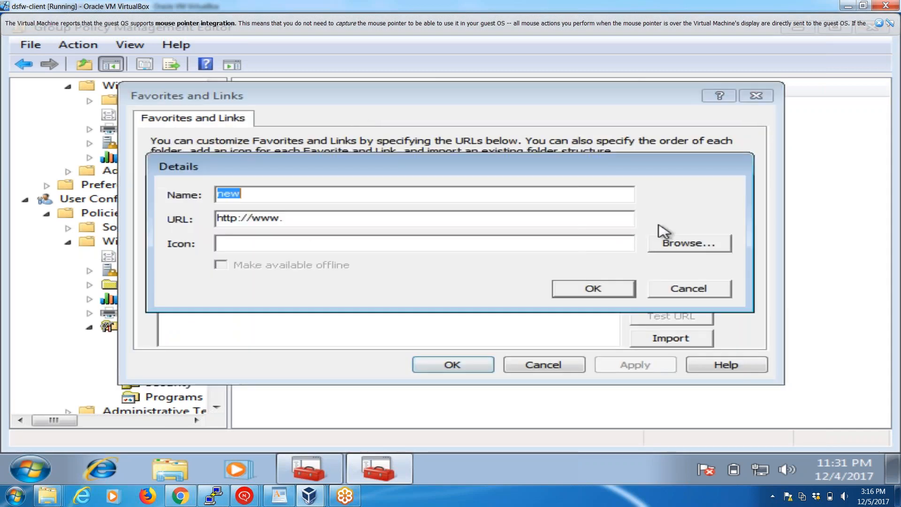
text(Microfocus)
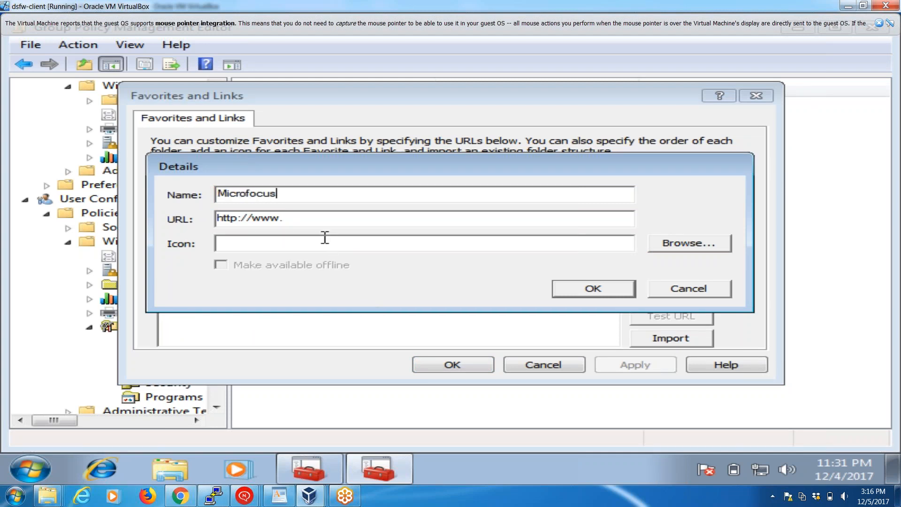
text(microfocus.com)
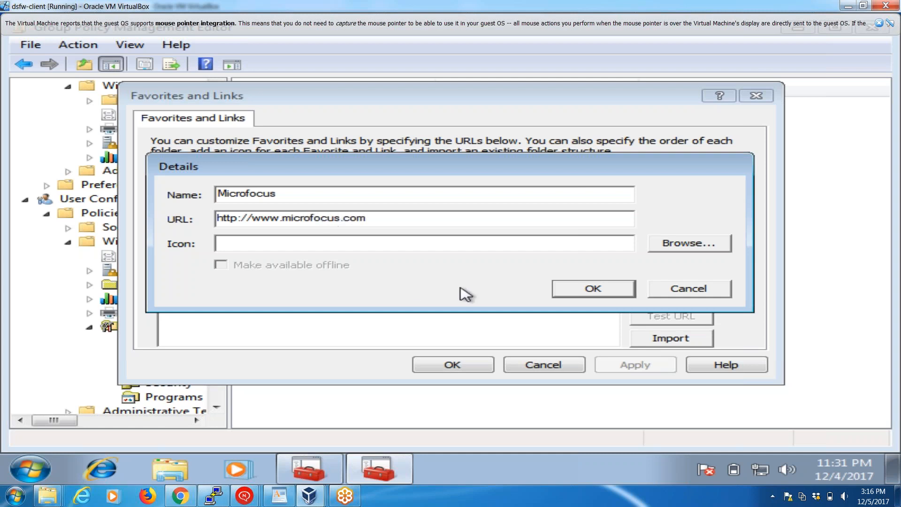
click(581, 287)
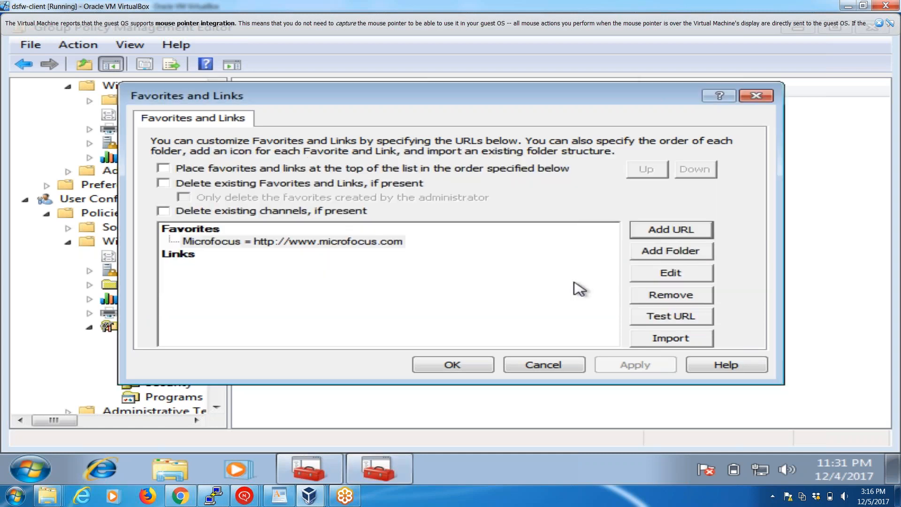
click(478, 365)
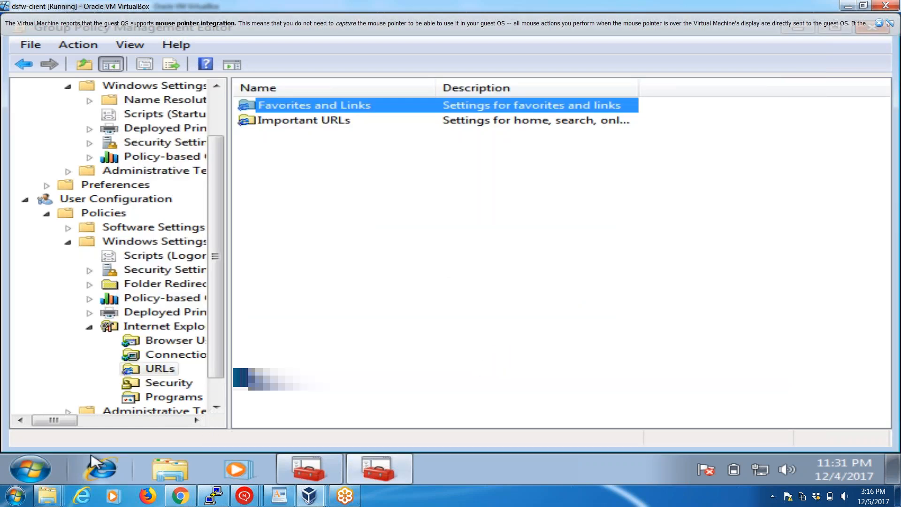
Restart the Windows 7 client.
click(43, 471)
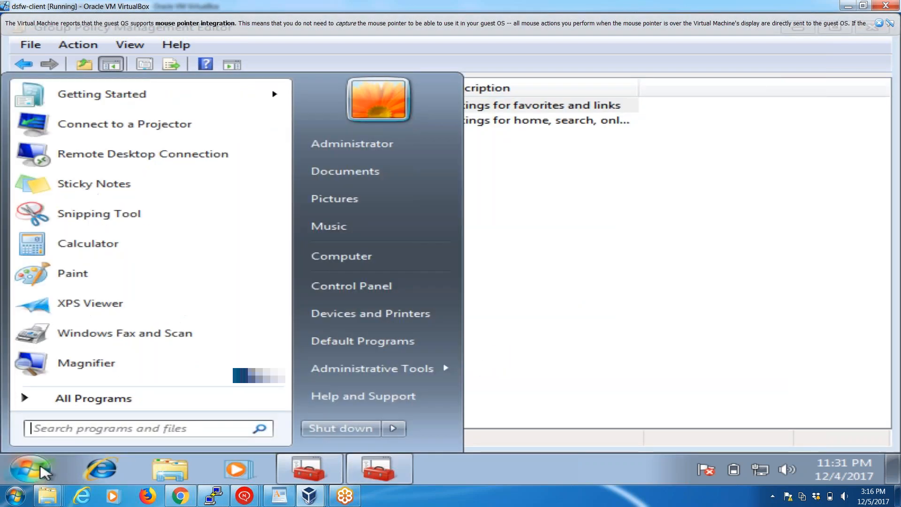
click(399, 428)
click(458, 408)
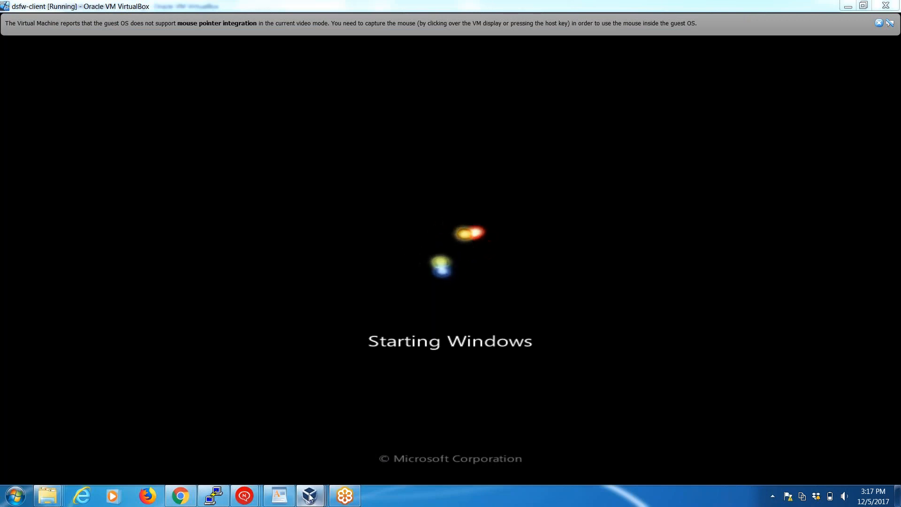
Check the provisioning progress on the dsfw-server-install VM and return to the dsfw-client VM.
mouse_move(315, 494)
click(551, 435)
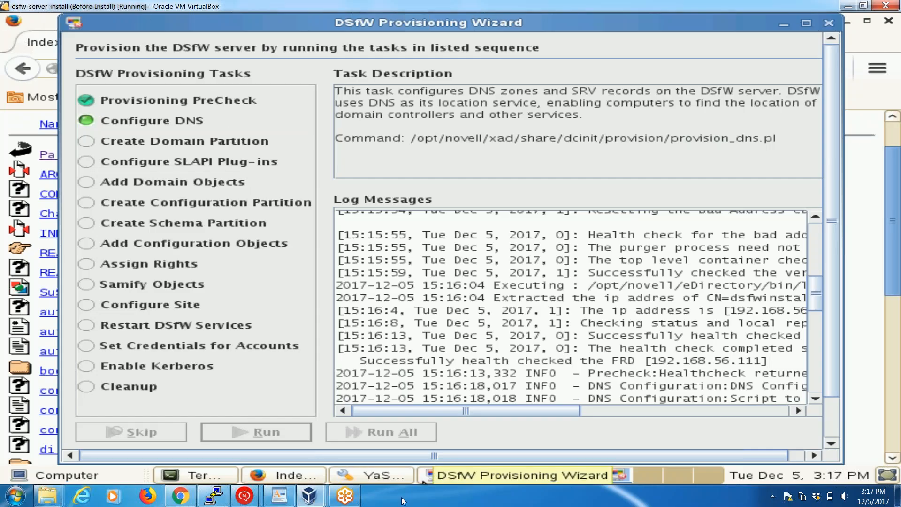
mouse_move(309, 496)
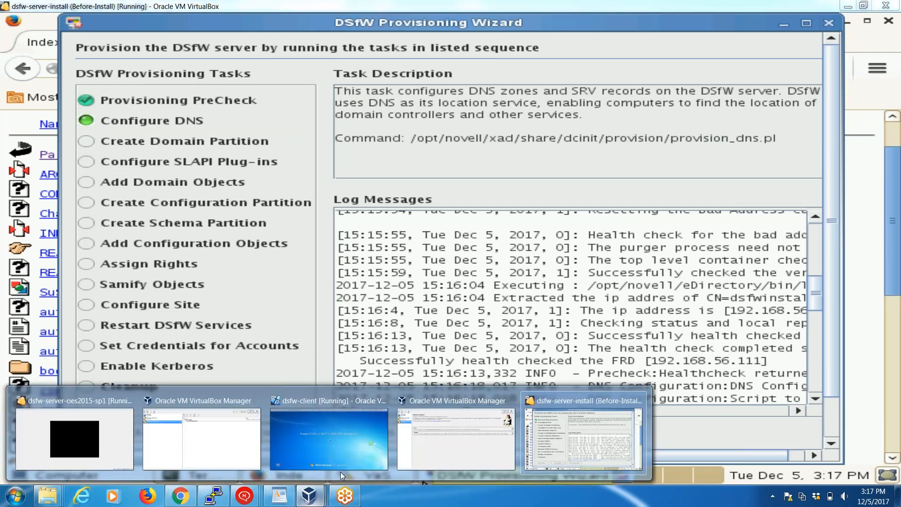
click(342, 446)
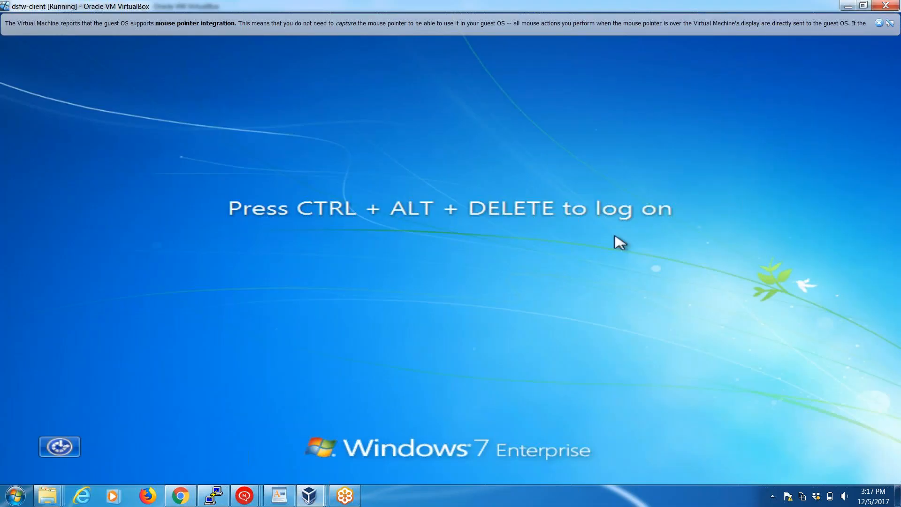
Log on to the Windows 7 client as another user, dsfw\u3, with the account password.
key(ctrl+alt+Delete)
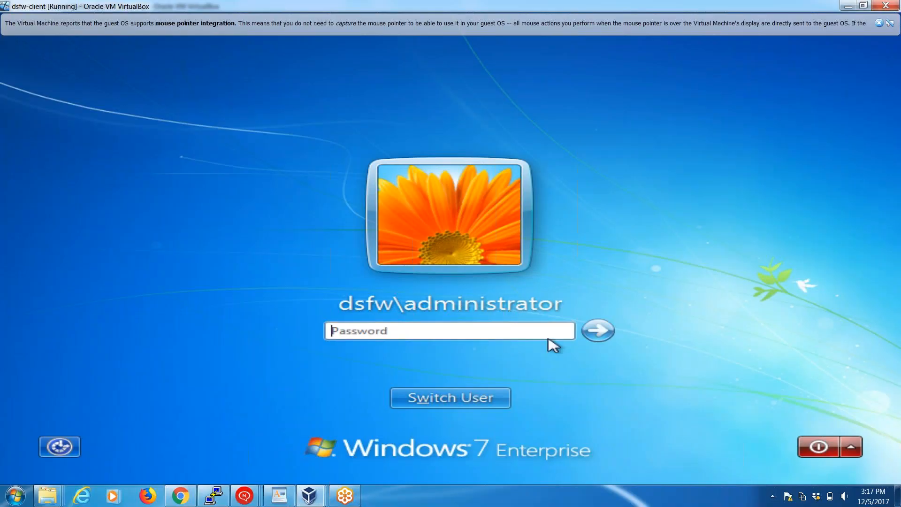
click(487, 396)
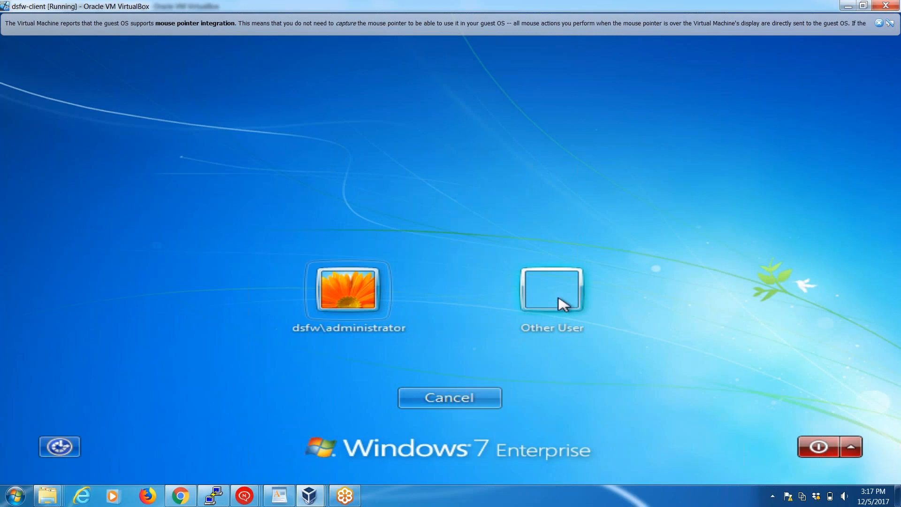
click(562, 304)
text(dsfw\u3)
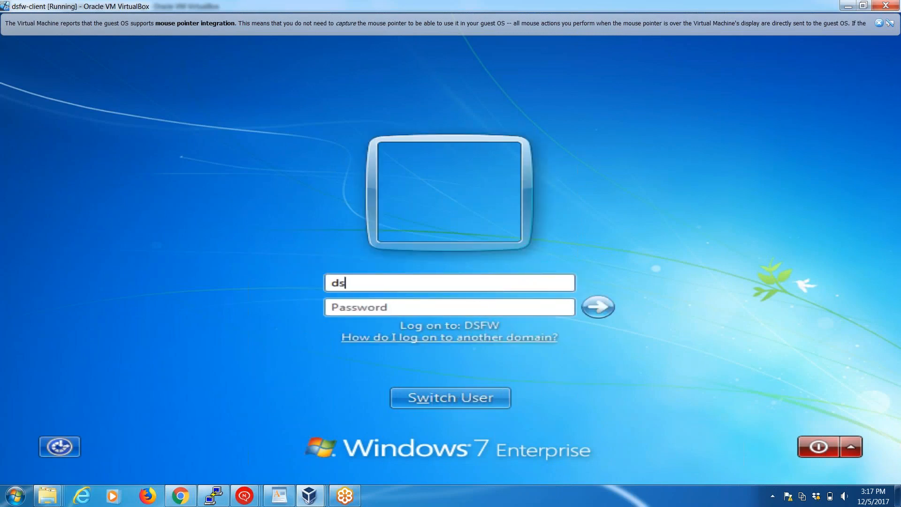
text(•)
key(Return)
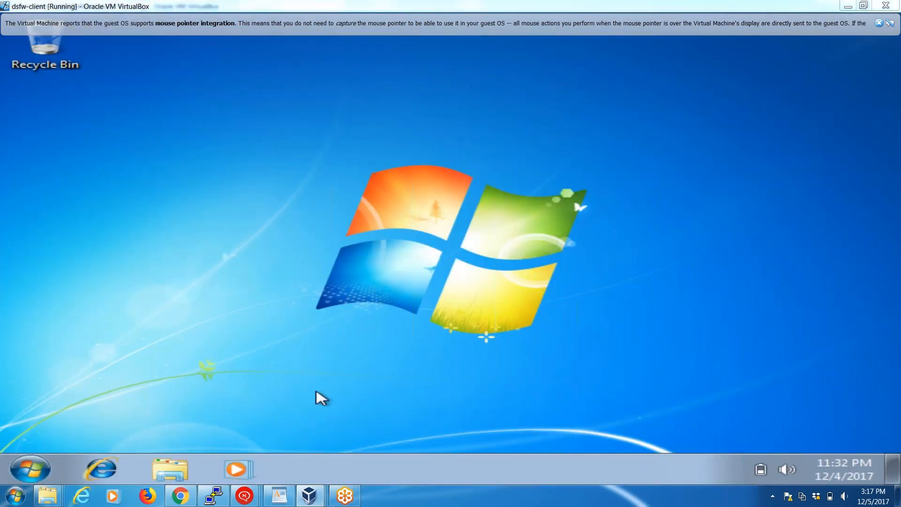
Launch Internet Explorer and open its favorites to check the home page and the Microfocus favorite from the policy.
click(37, 469)
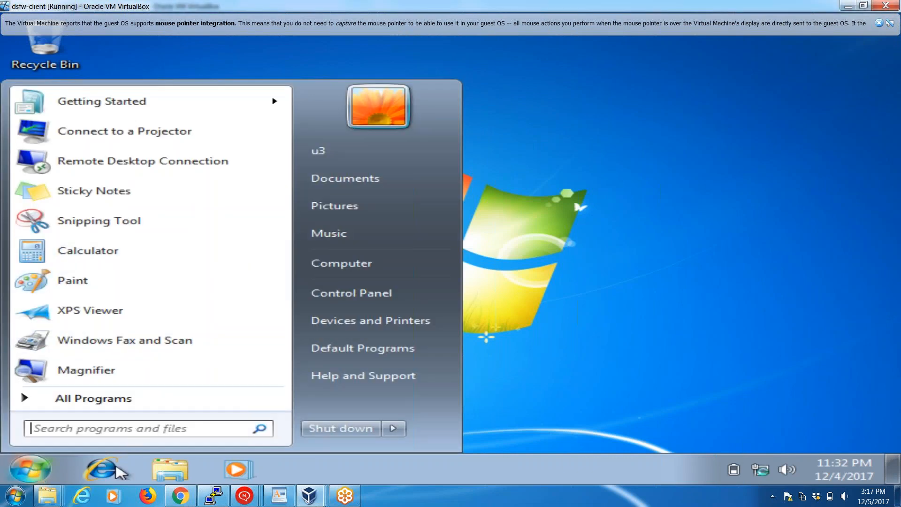
click(115, 474)
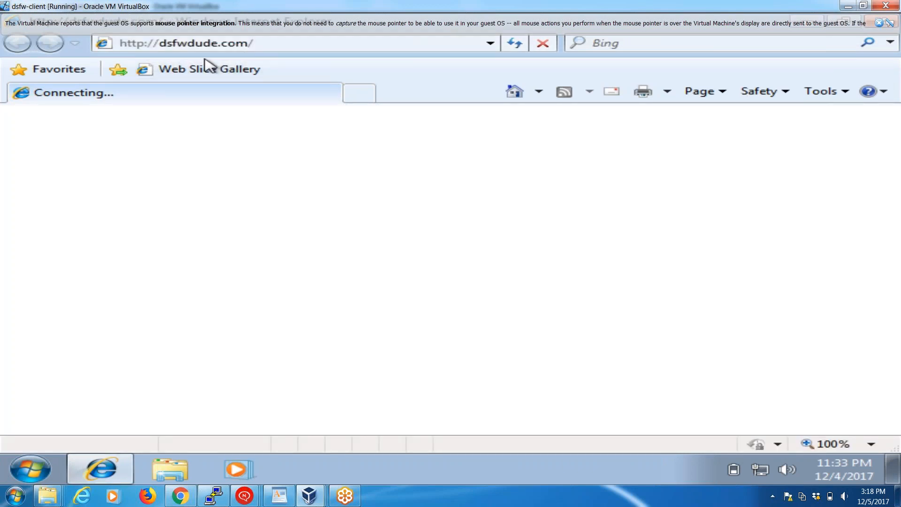
click(80, 74)
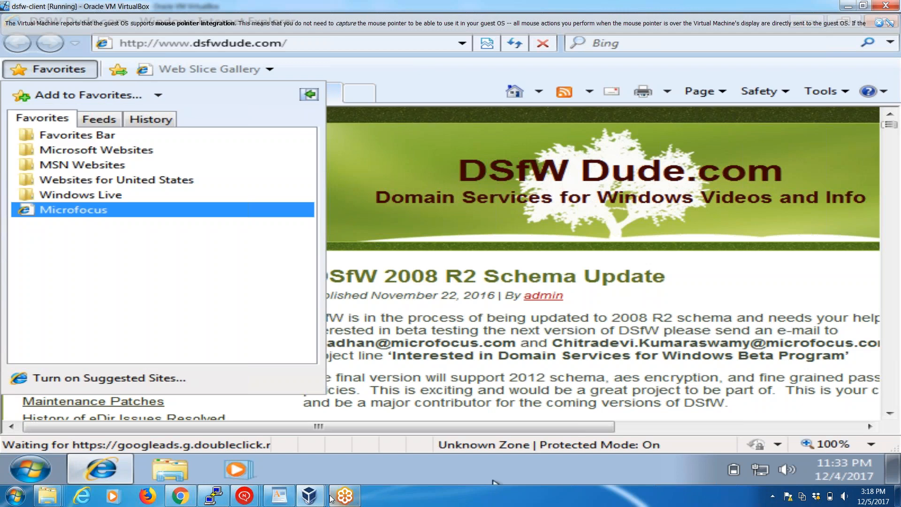
Switch to the dsfw-server-install VM and check the DSfW services in the terminal with xadcntrl status.
mouse_move(312, 501)
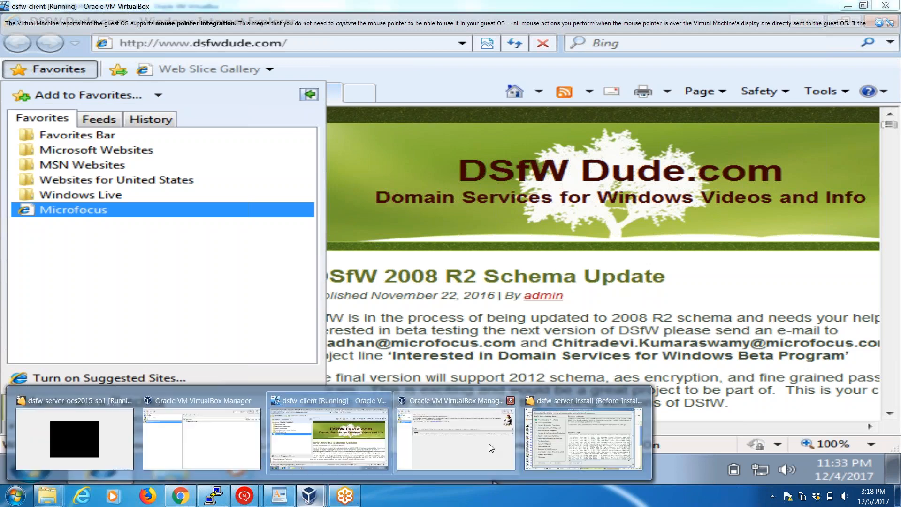
click(564, 436)
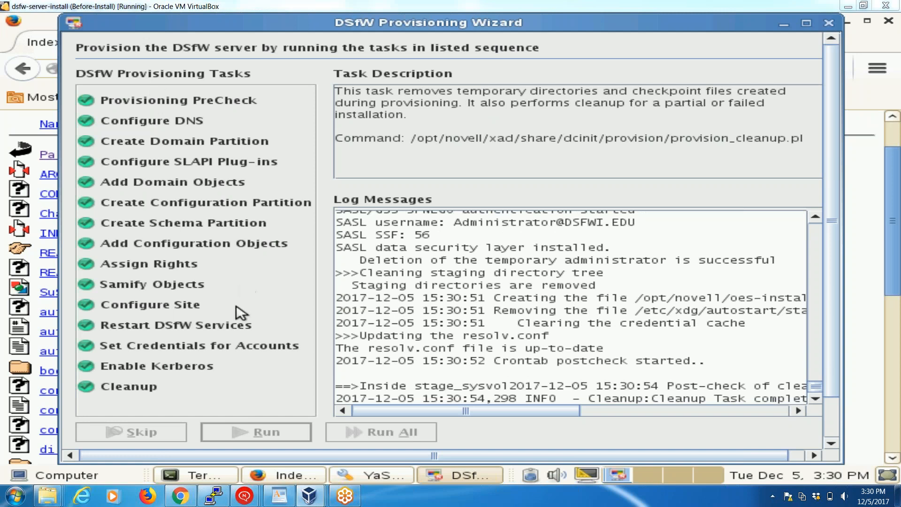
click(199, 477)
text(xadcntrl start)
key(BackSpace)
key(BackSpace)
key(BackSpace)
text(atus)
key(Return)
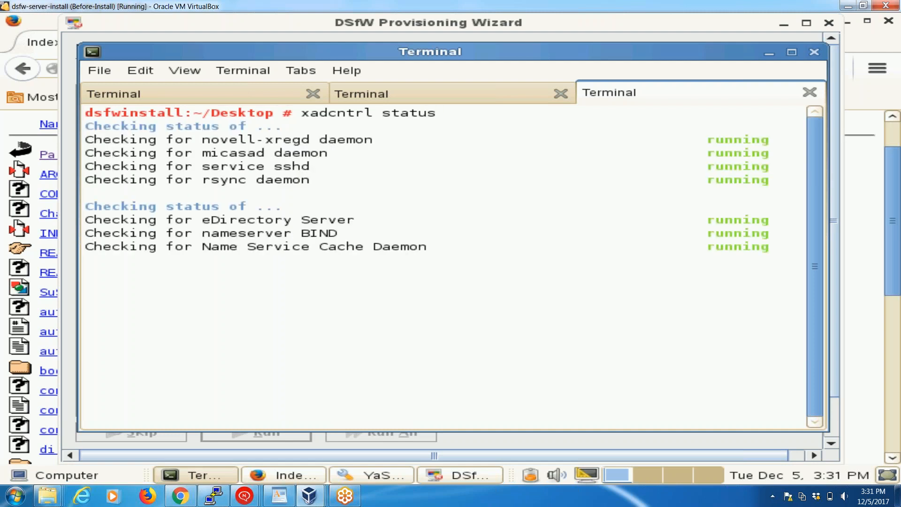